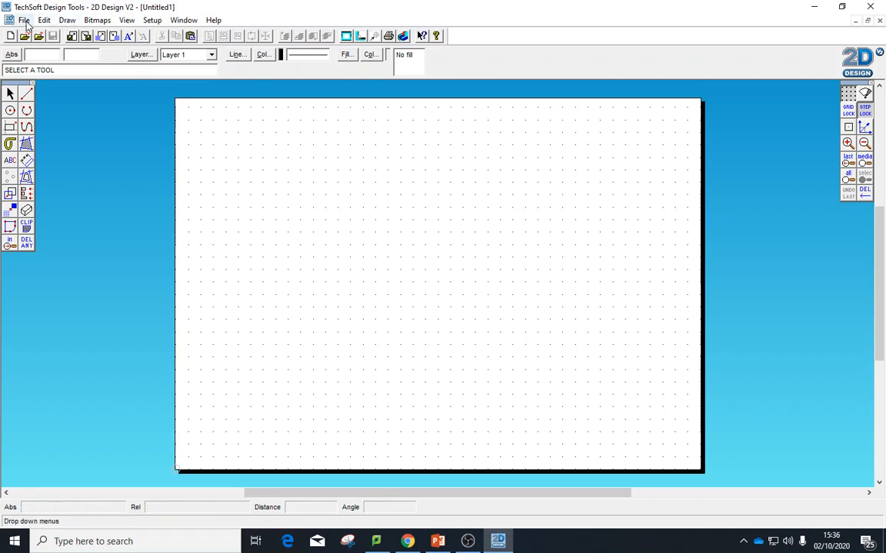
Open the BOOKENDS TEMPLATE 2020 drawing from the Year 8 folder inside Design & Technology on the studentareas (B:) drive
left_click(24, 20)
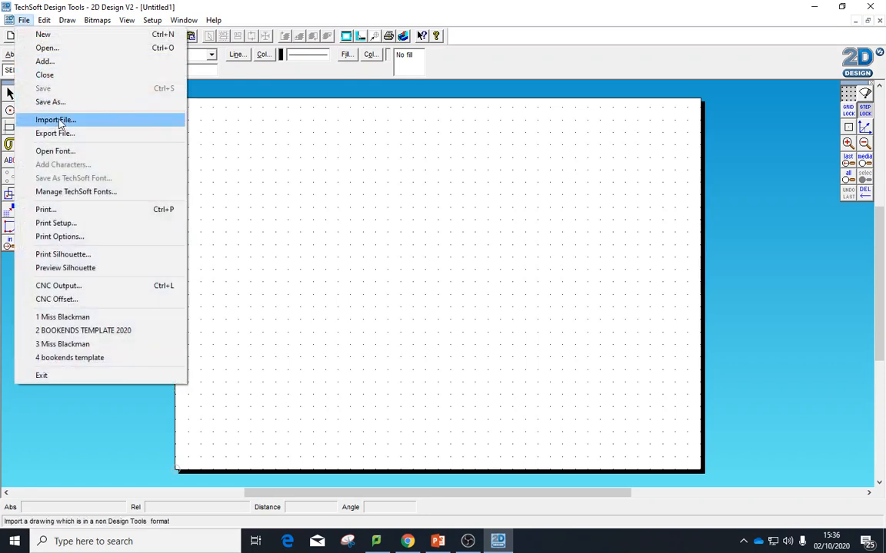
left_click(47, 48)
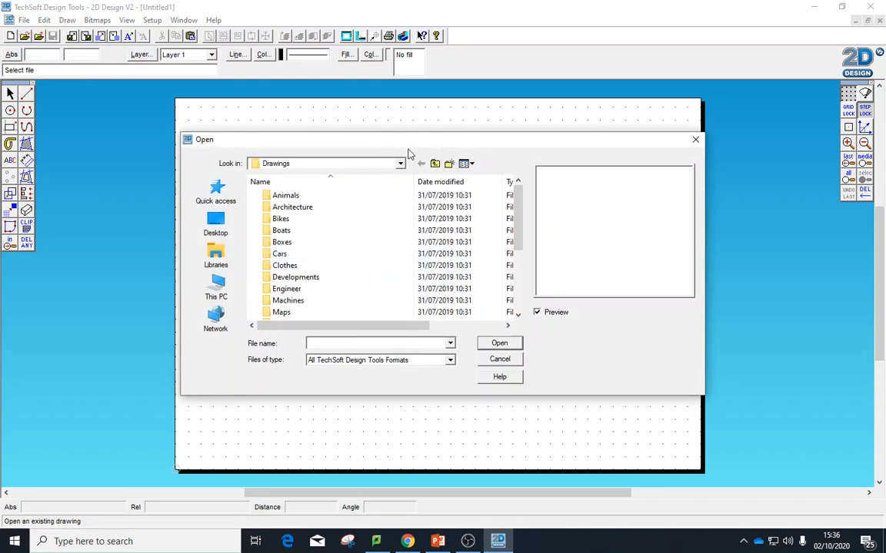
left_click(403, 165)
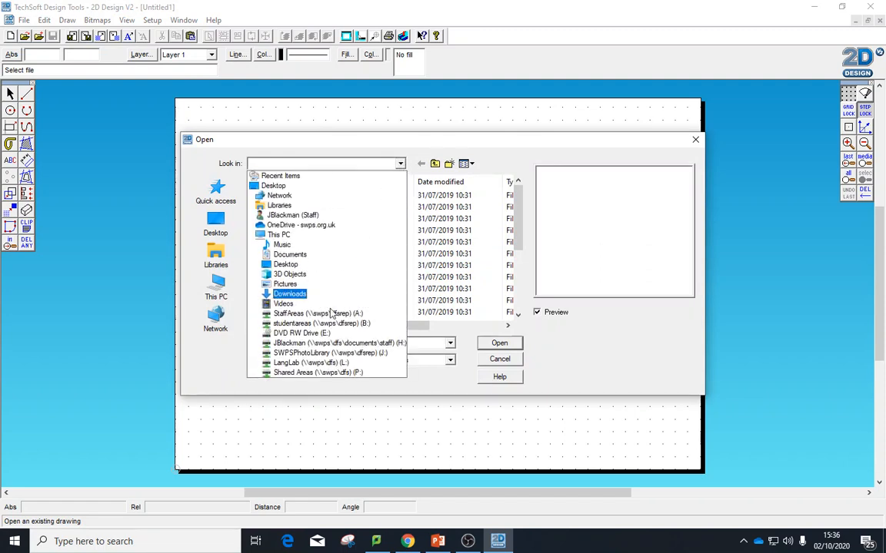
left_click(322, 326)
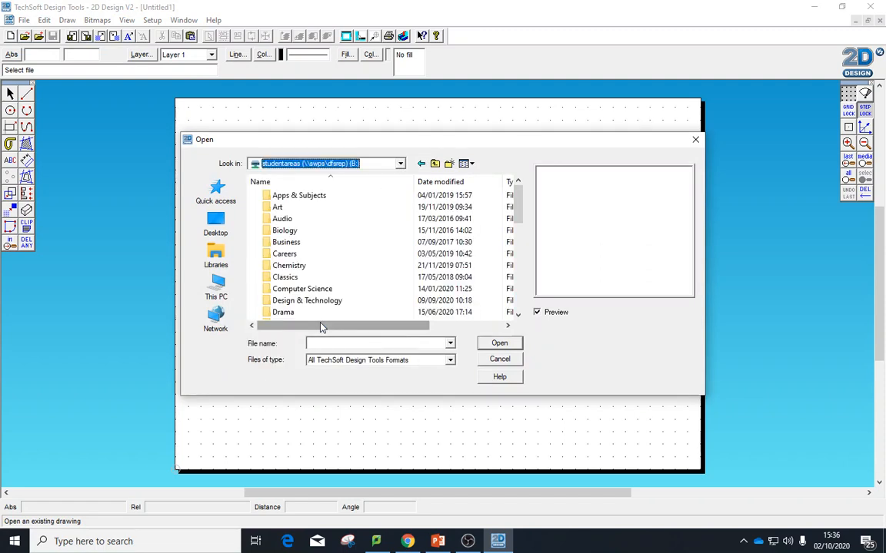
double_click(310, 303)
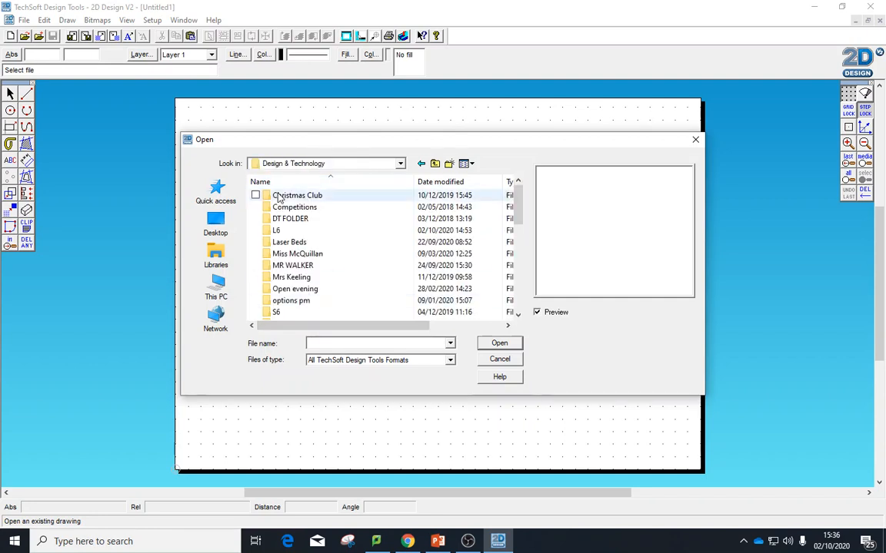
scroll(307, 304, "down", 4)
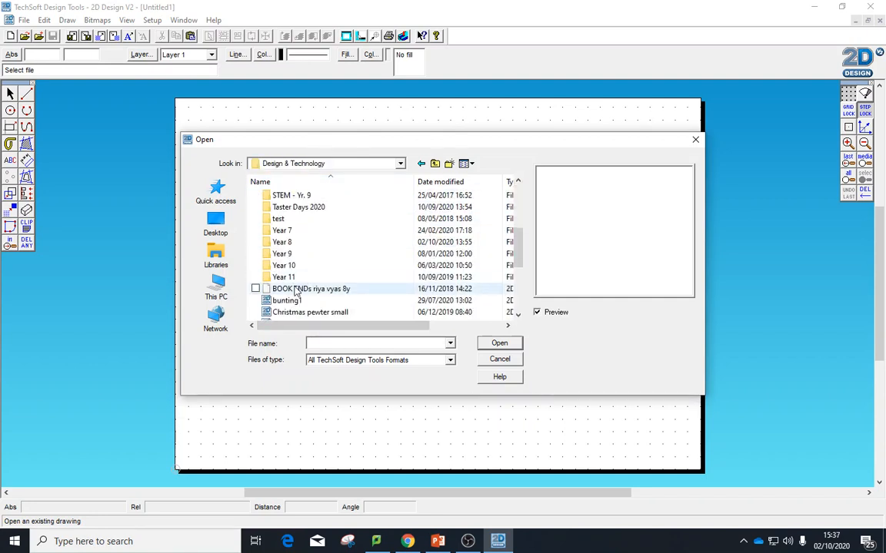
double_click(269, 242)
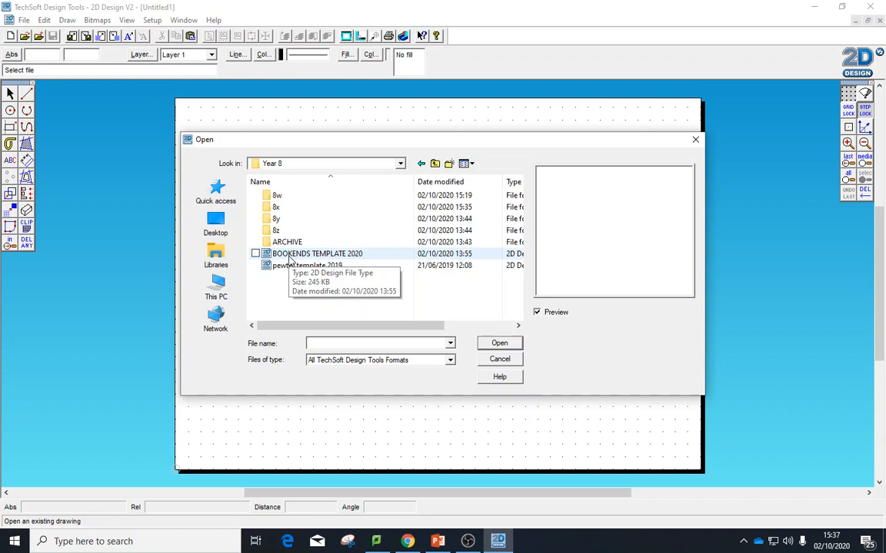
left_click(289, 256)
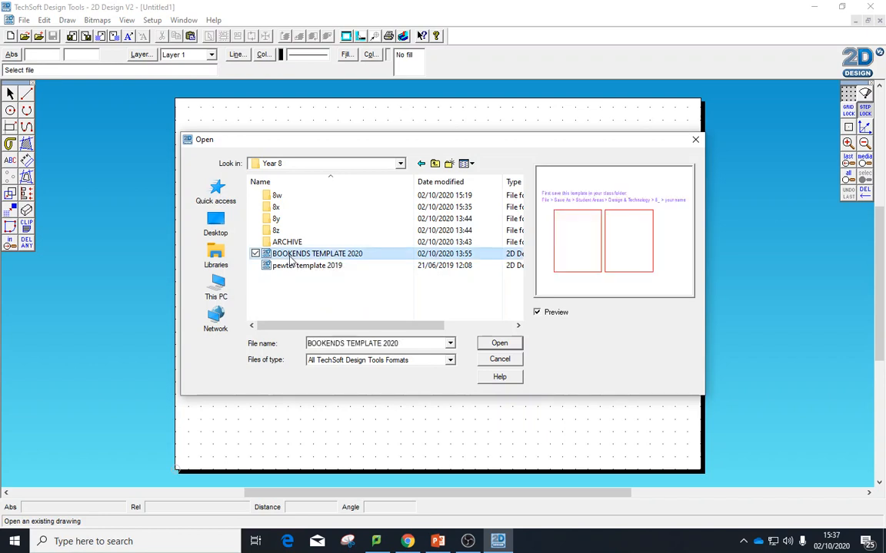
left_click(496, 342)
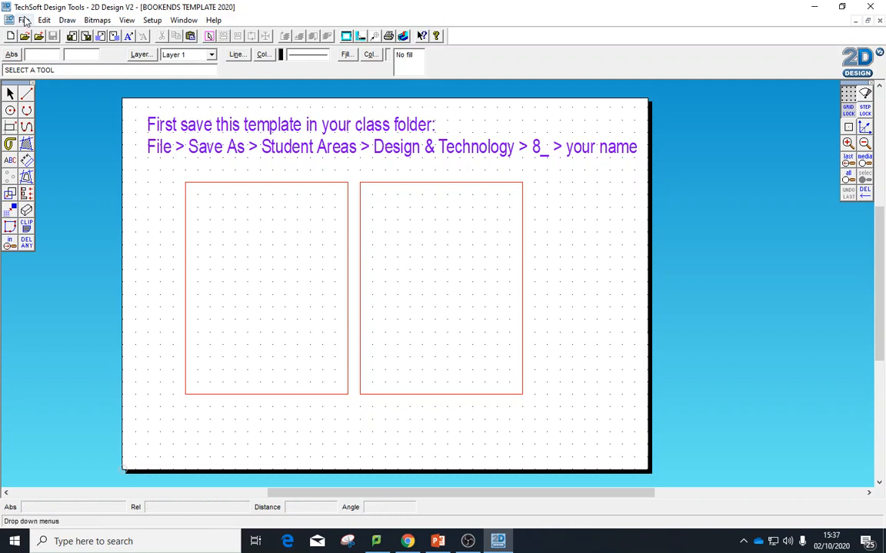
Save a copy of the template in the 8y class folder, using the teacher's name as the file name
left_click(24, 20)
left_click(81, 102)
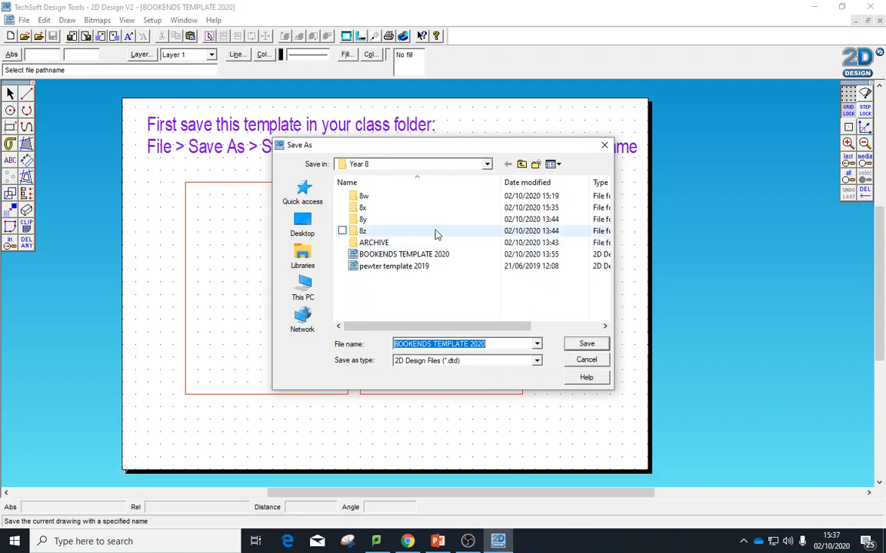
double_click(392, 220)
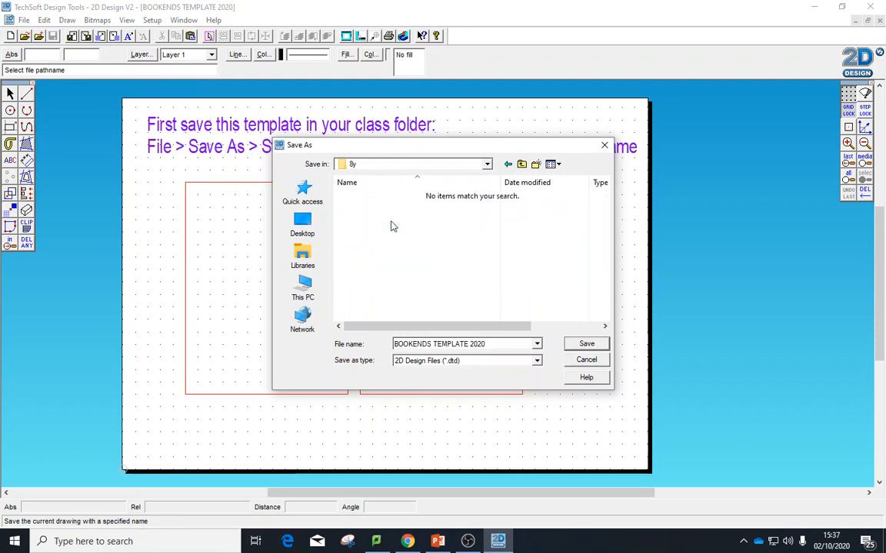
triple_click(497, 344)
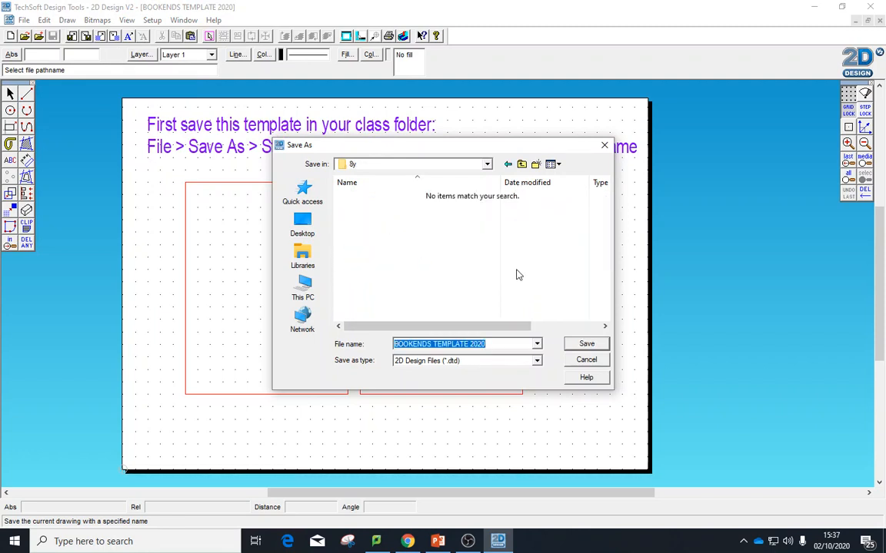
type("m")
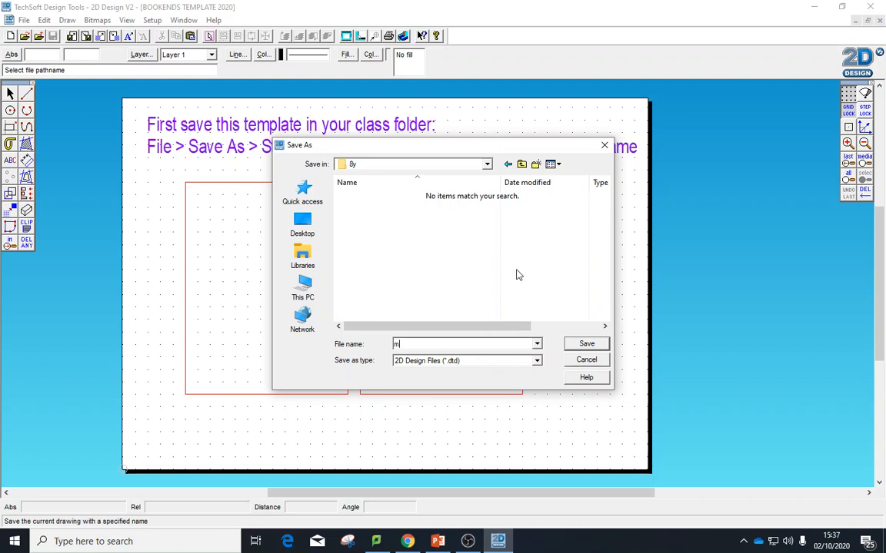
type("iss blackman")
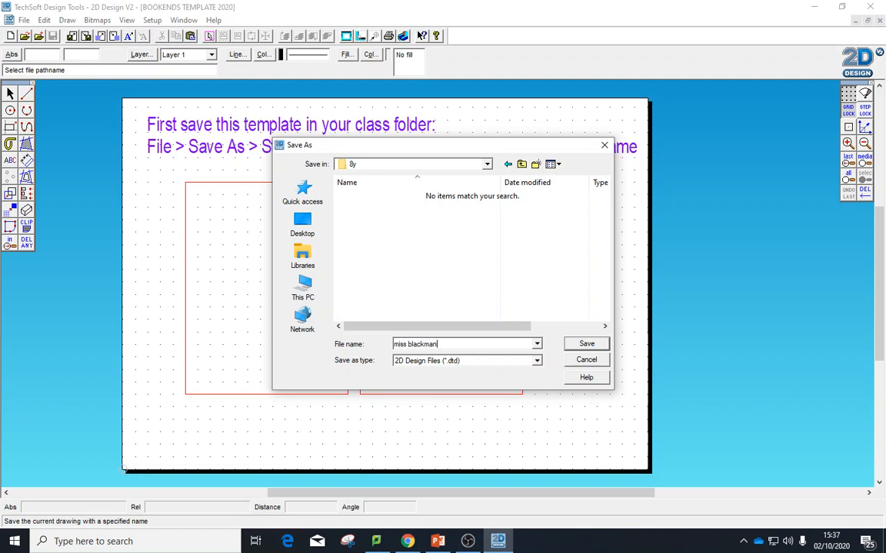
left_click(588, 345)
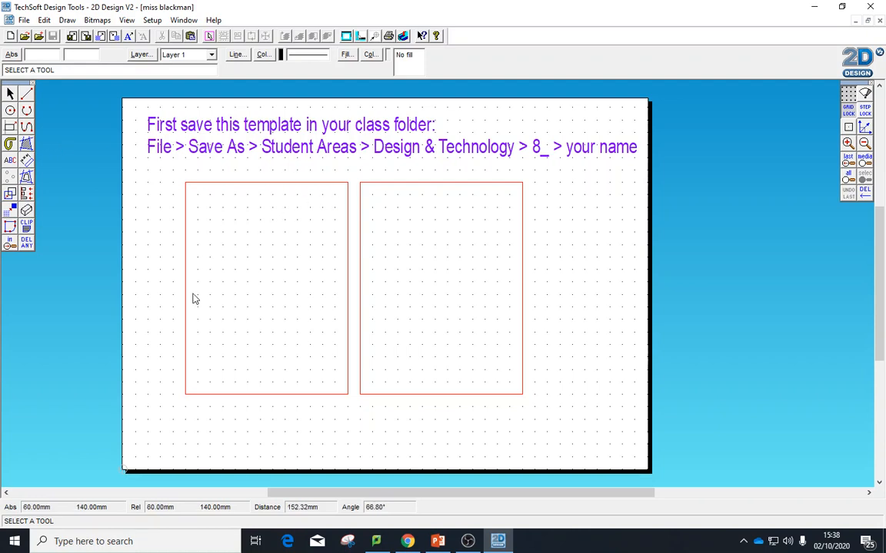
Draw a circle centred at 120, 160 mm inside the left bookend rectangle, almost as wide as the rectangle
left_click(10, 111)
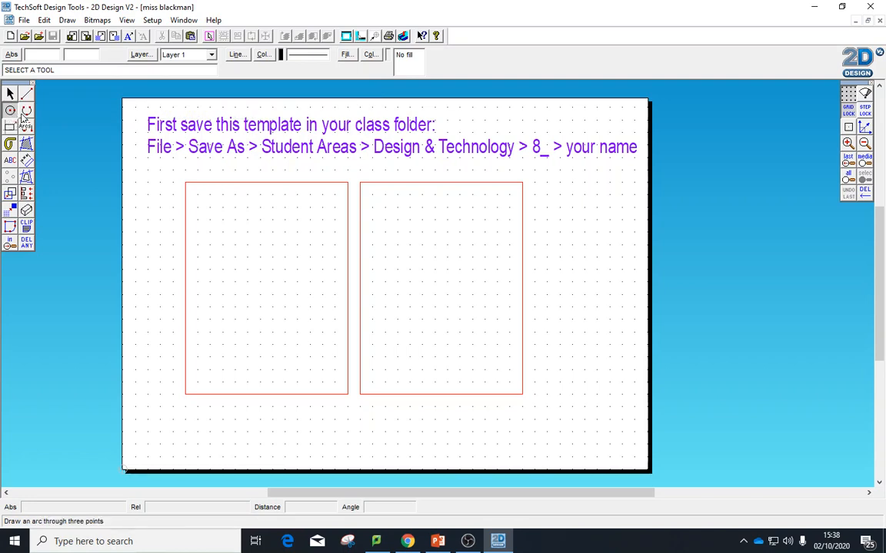
left_click(25, 112)
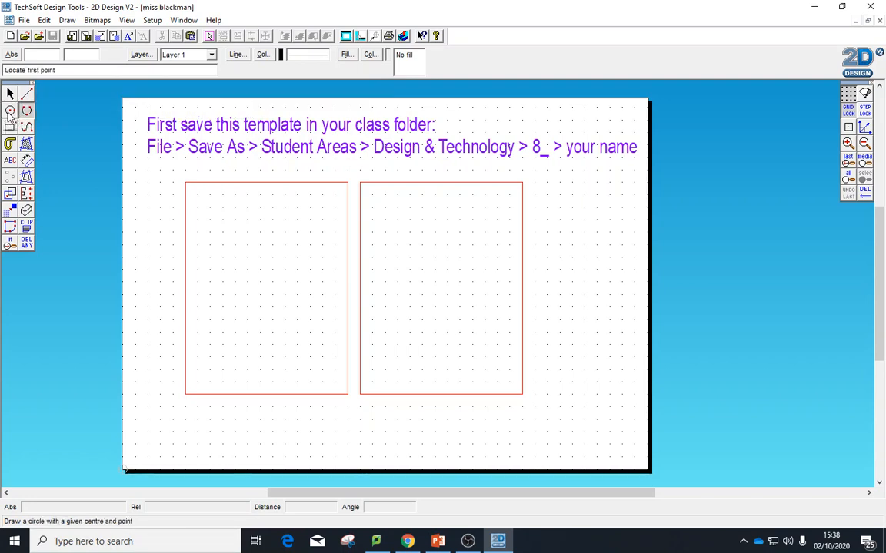
left_click(10, 110)
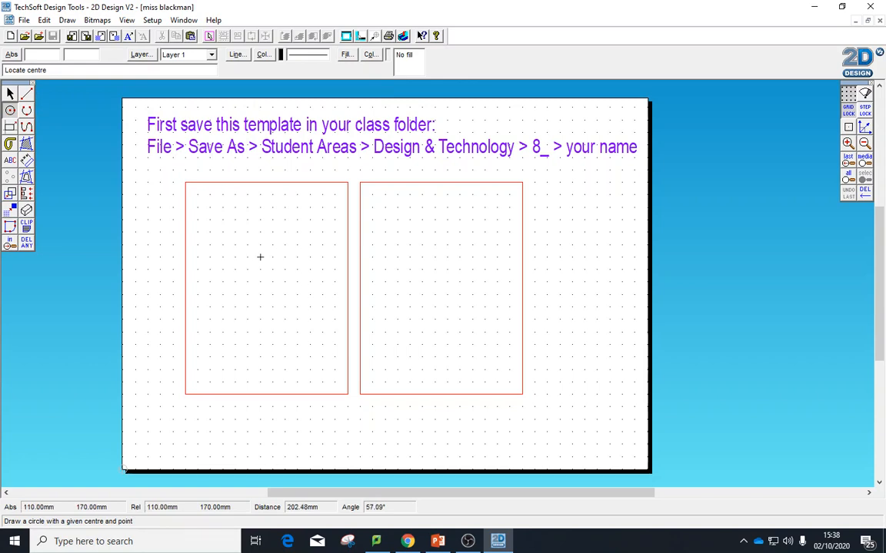
left_click(272, 269)
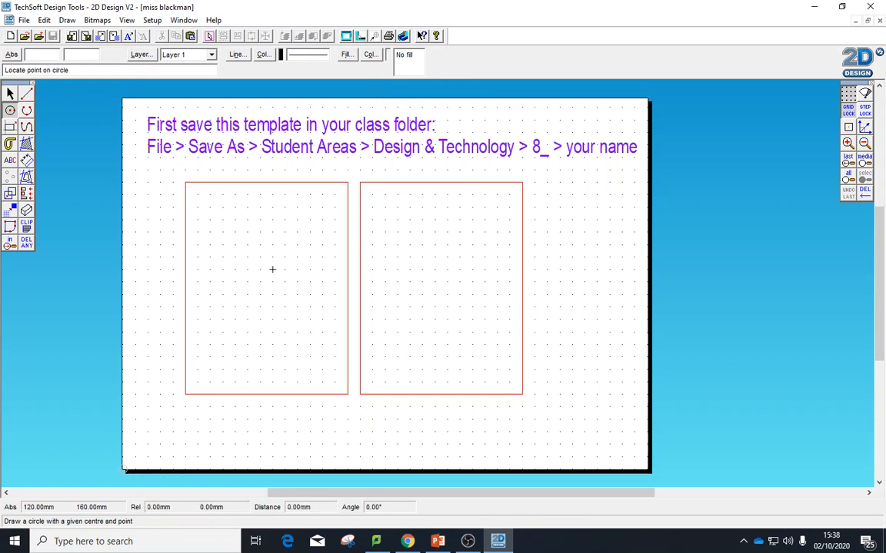
left_click(296, 343)
Move the circle so it touches the top and left edges of the left bookend rectangle
left_click(10, 93)
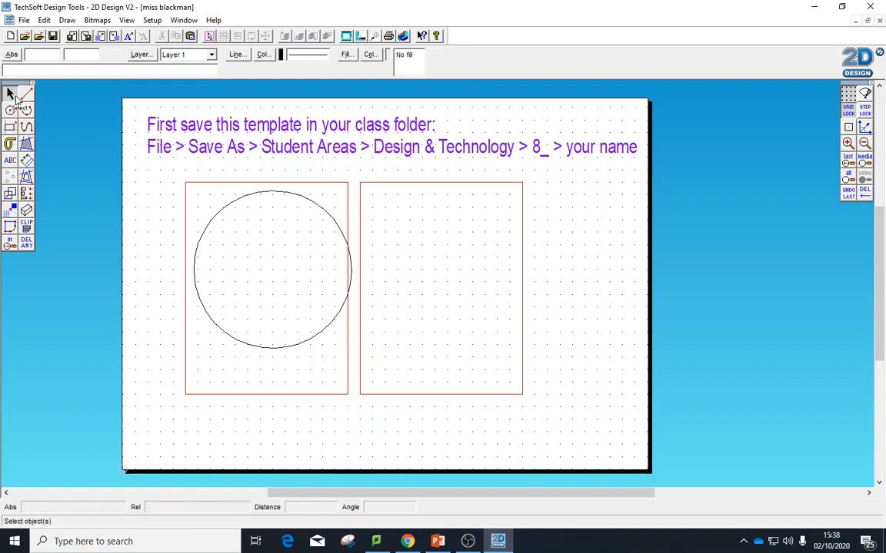
left_click(217, 214)
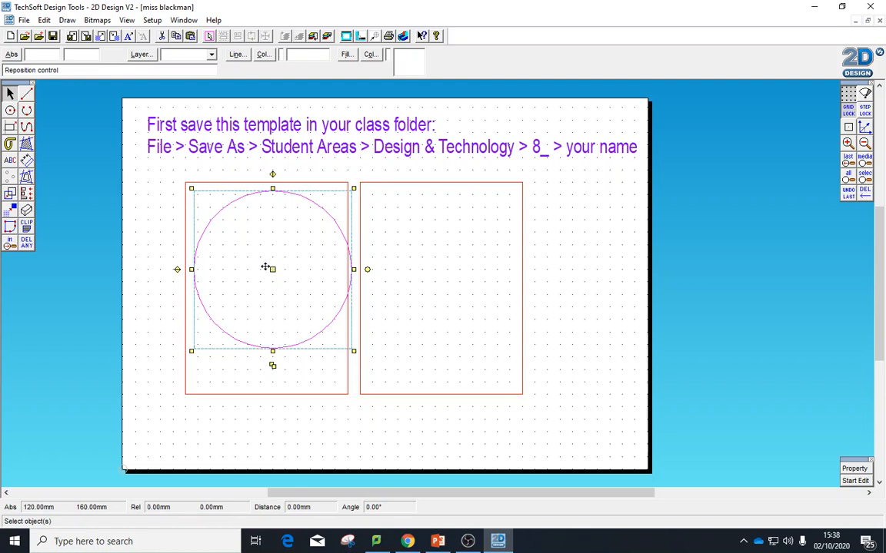
left_click_drag(265, 266, 261, 259)
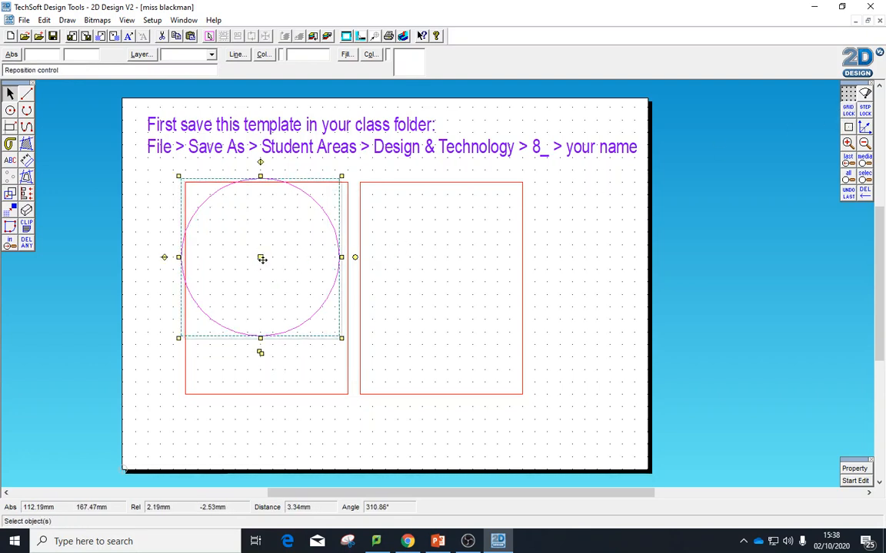
left_click_drag(262, 259, 266, 262)
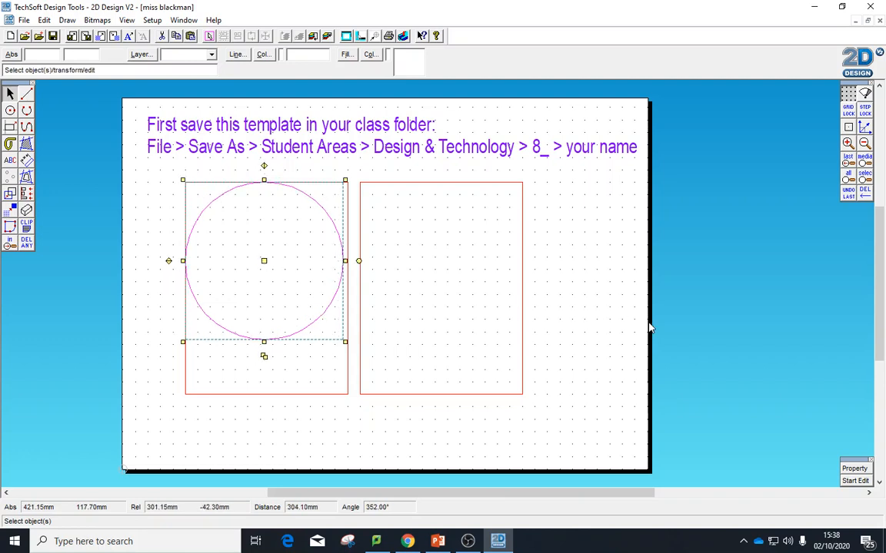
left_click(612, 359)
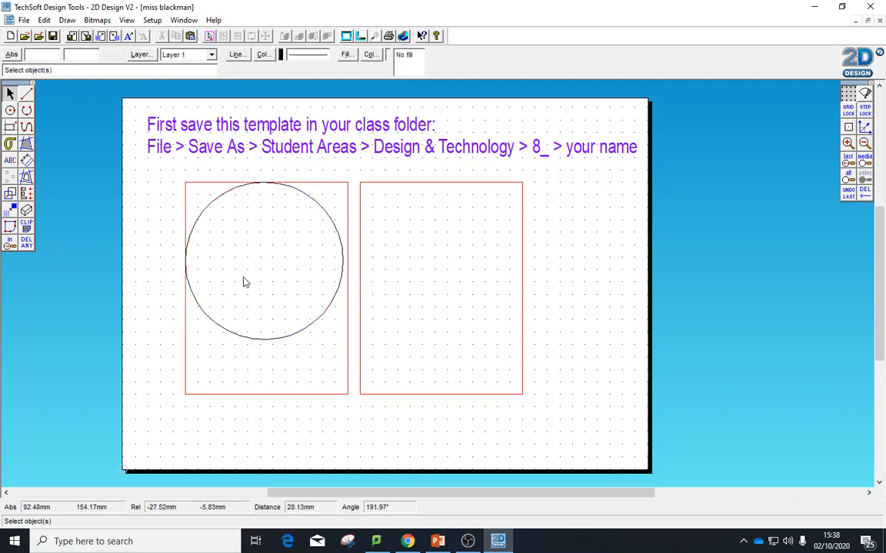
Delete the unwanted circle part and the rectangle's square corner between intersections, leaving a rounded top-left corner on the left bookend
left_click(28, 246)
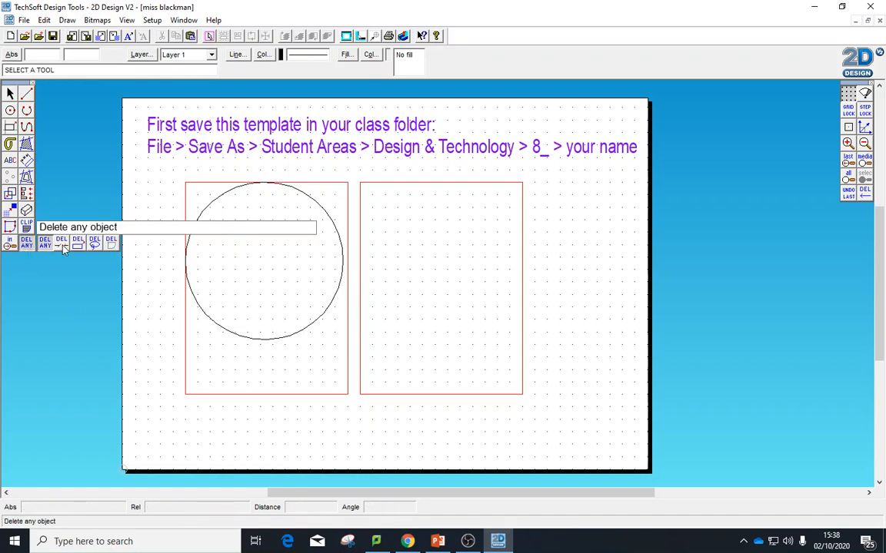
left_click(61, 244)
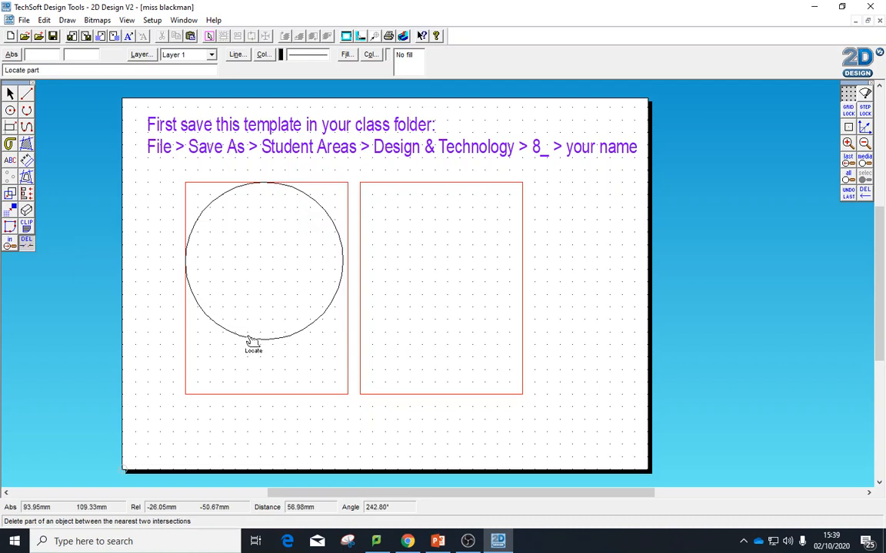
left_click(253, 338)
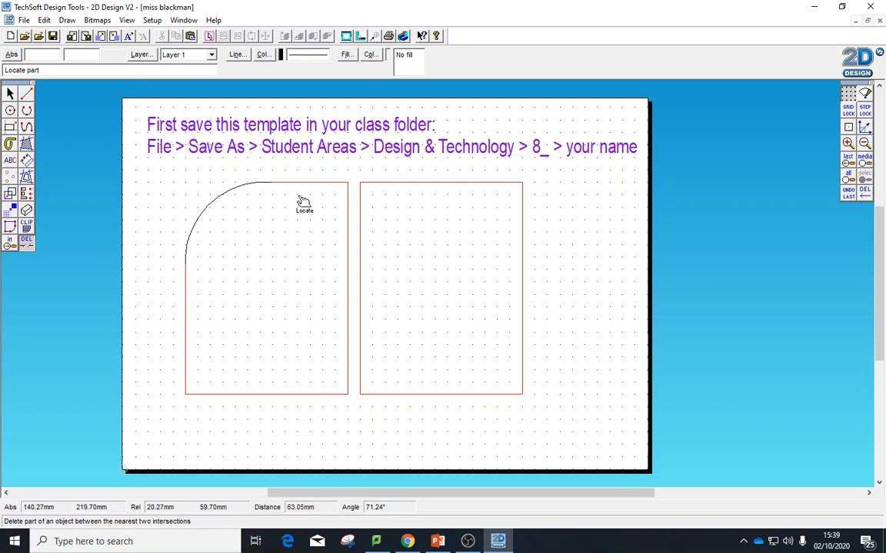
Change the line colour of the left bookend's rounded corner arc to red
left_click(11, 94)
left_click(229, 196)
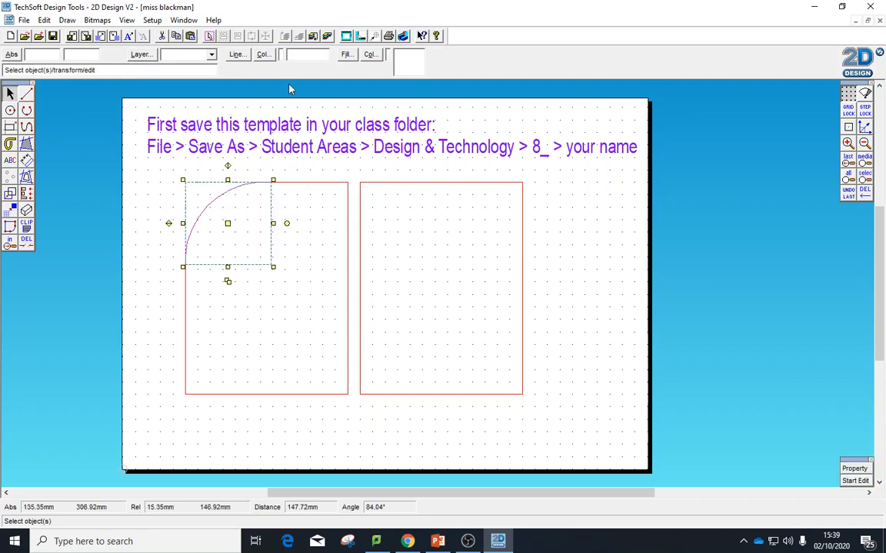
left_click(263, 54)
left_click(402, 303)
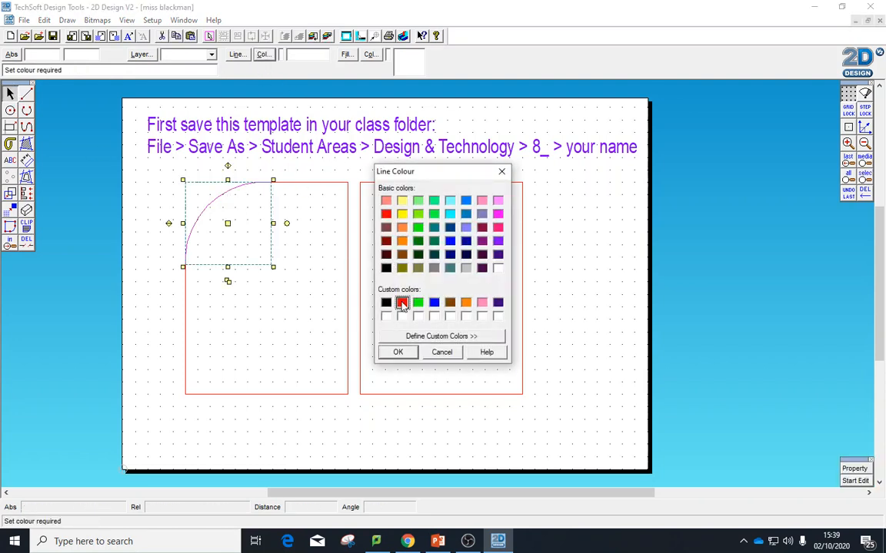
left_click(406, 353)
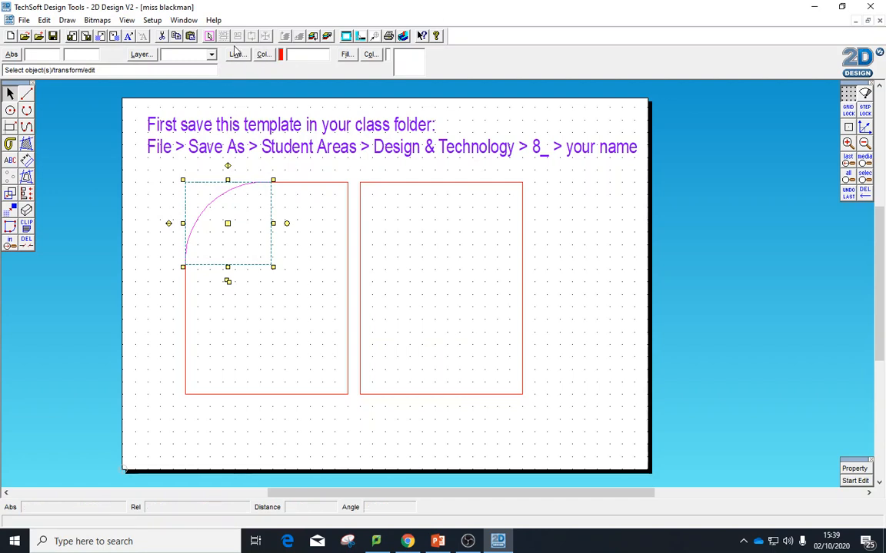
left_click(273, 158)
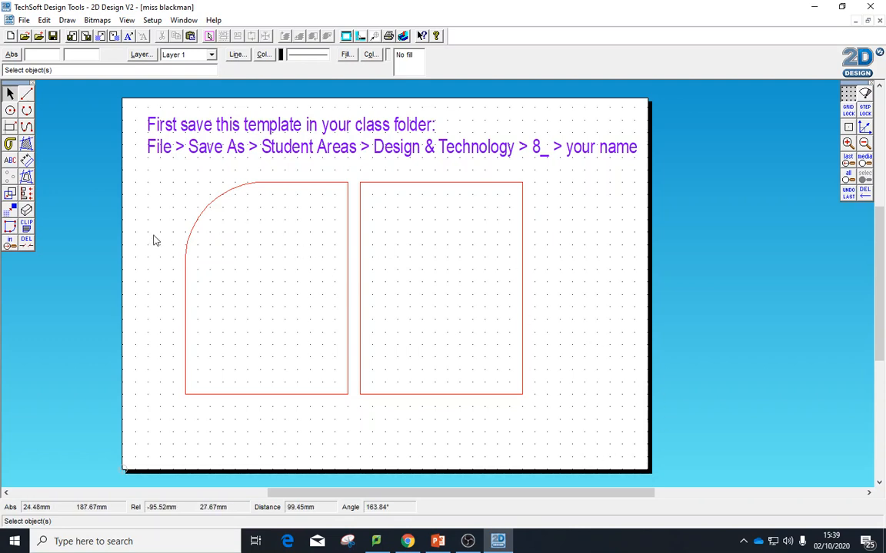
Draw a wavy open Bezier curve across the right bookend's upper right corner, from about 232, 230 mm to about 325, 112 mm
left_click(27, 128)
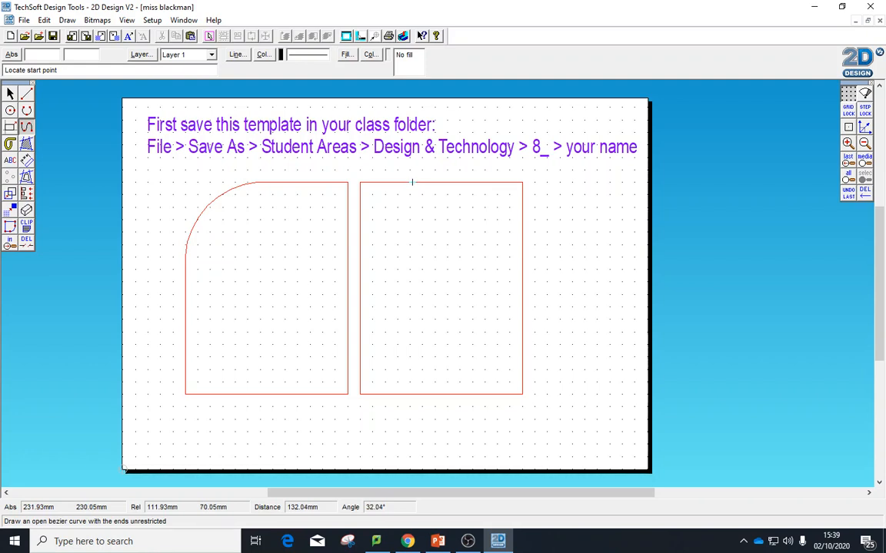
left_click(412, 182)
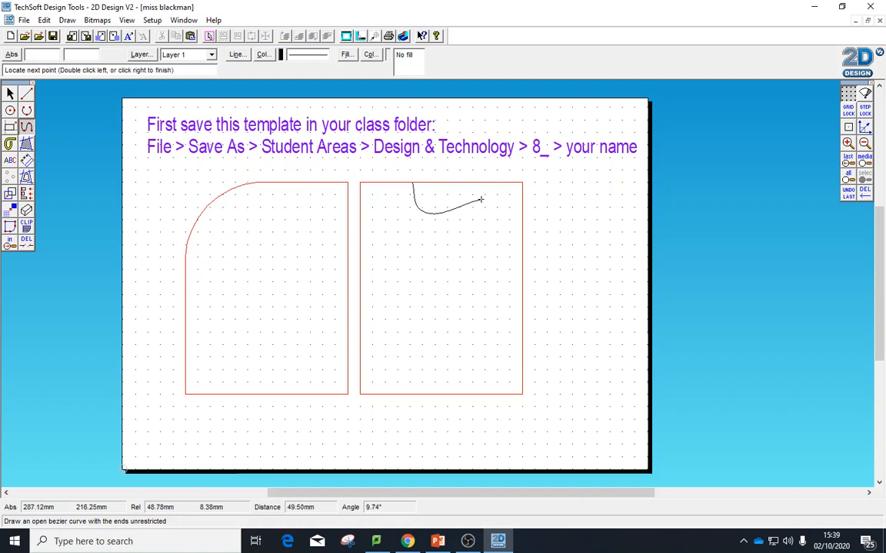
left_click(487, 197)
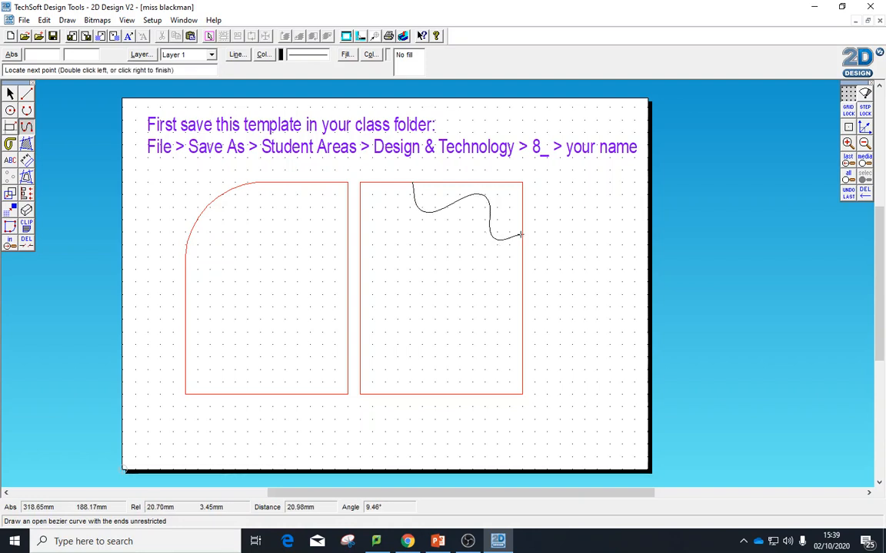
left_click(522, 235)
left_click(500, 275)
left_click(518, 293)
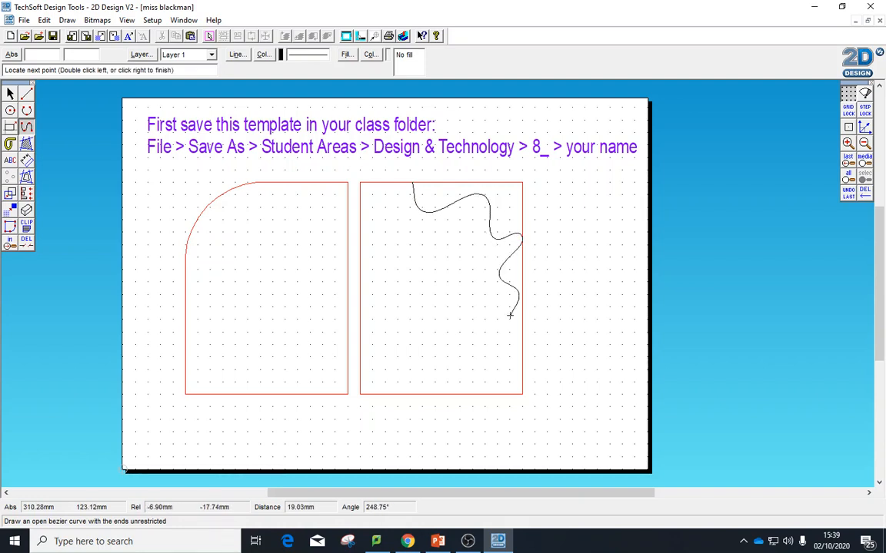
left_click(510, 315)
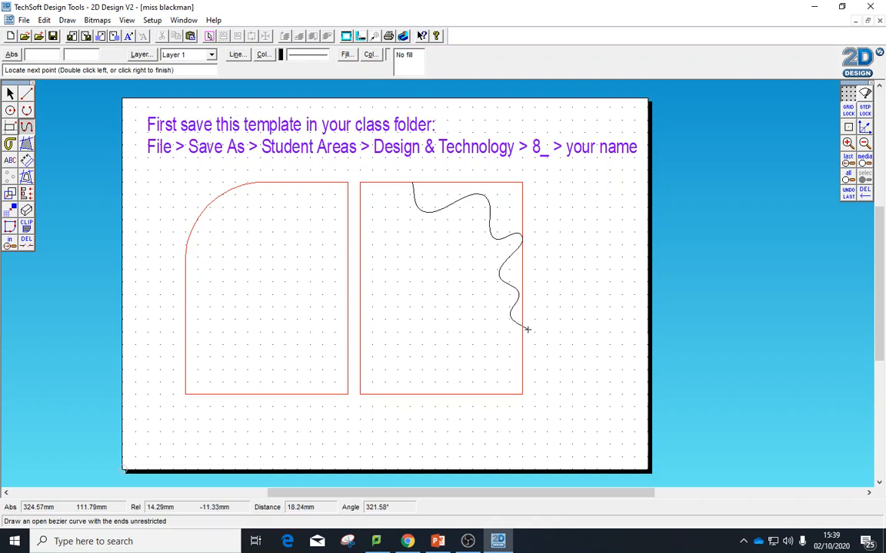
double_click(528, 329)
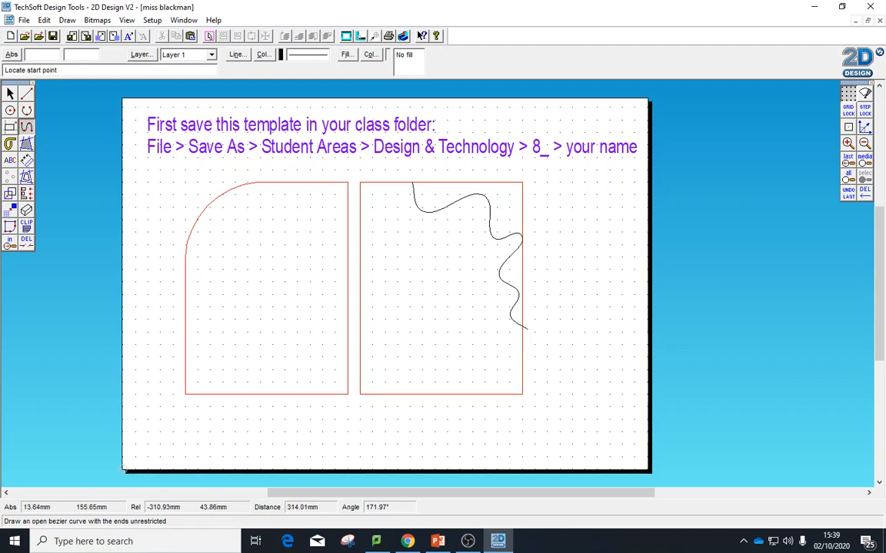
Remove the wavy curve from the right bookend, keeping its rectangle whole
left_click(29, 246)
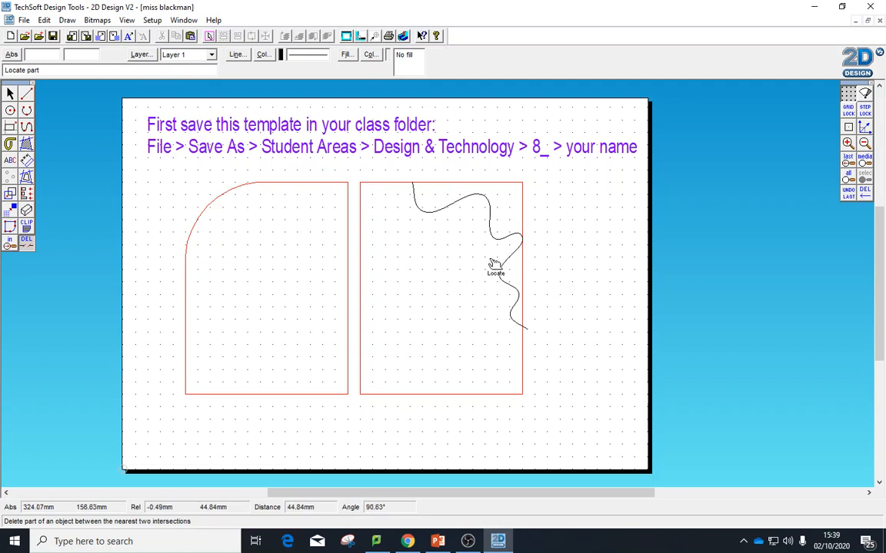
left_click(433, 212)
left_click(507, 269)
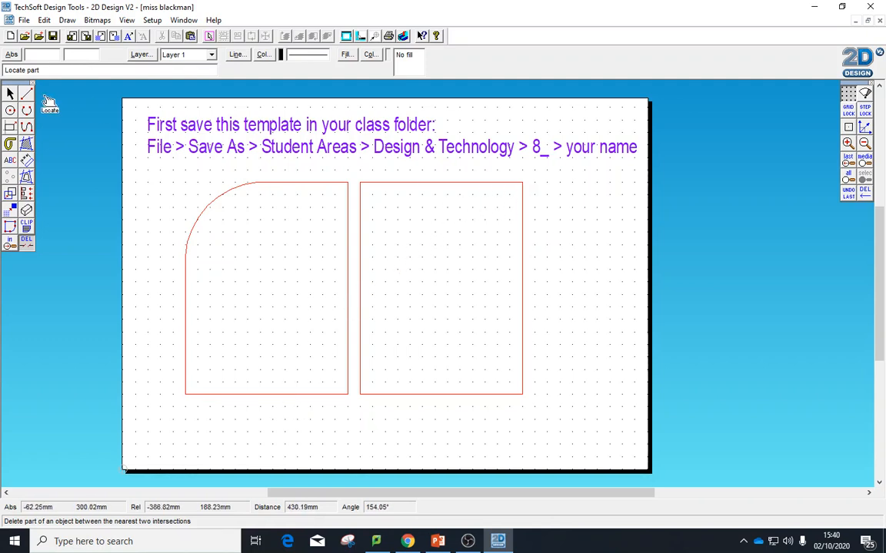
Round the right bookend's top-right corner with a 25 mm radius fillet
left_click(27, 112)
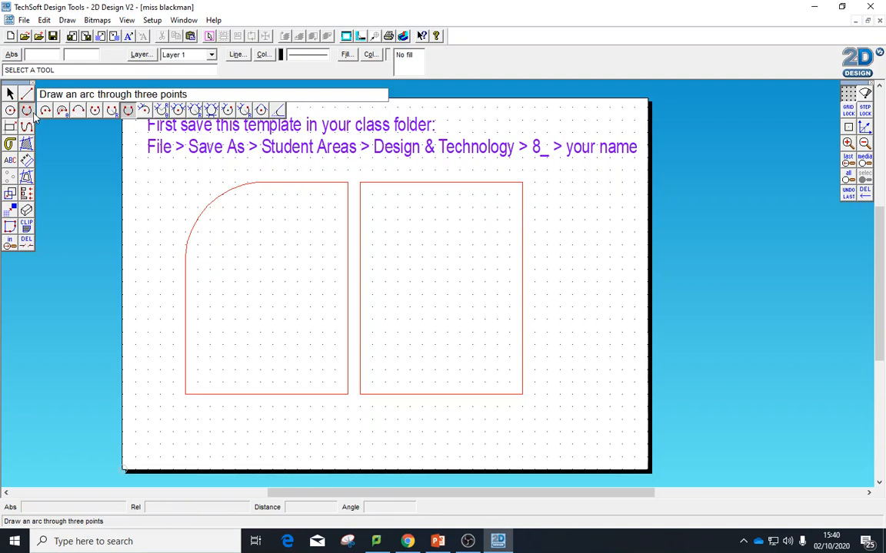
left_click(279, 111)
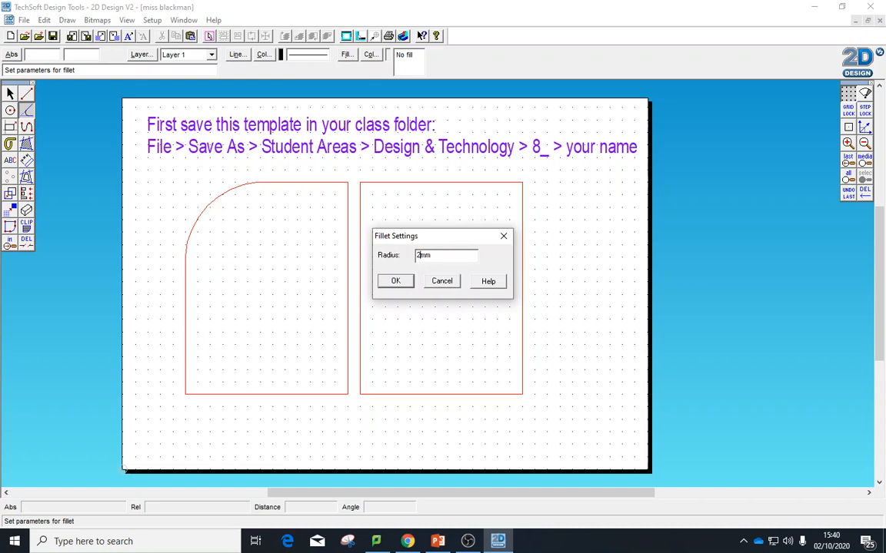
left_click(395, 281)
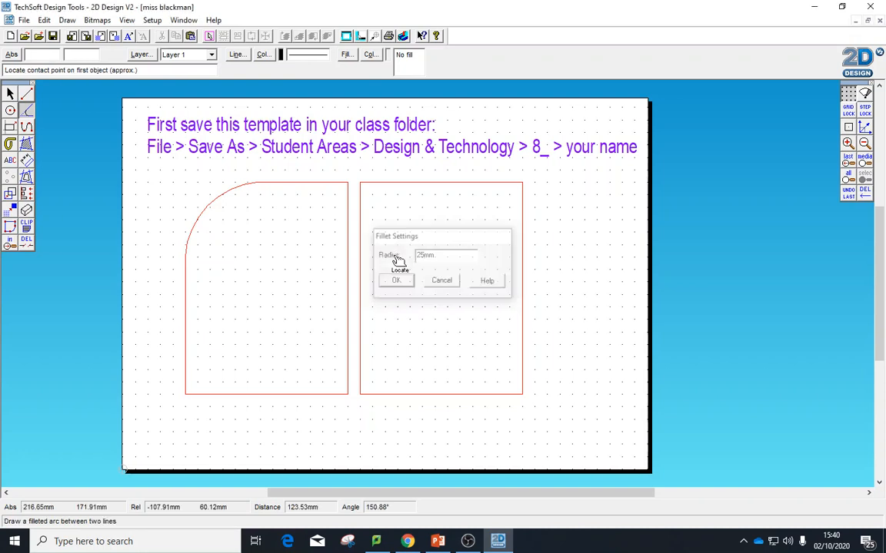
left_click(507, 183)
left_click(522, 198)
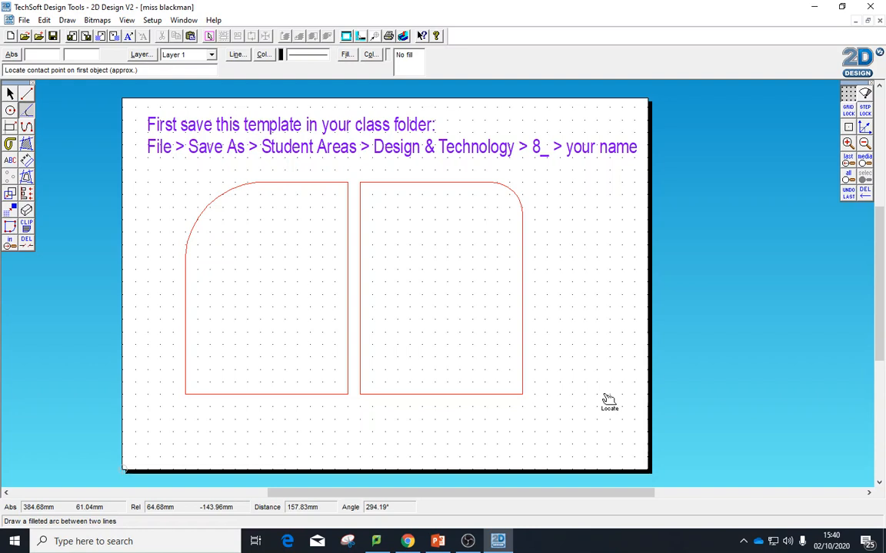
left_click(10, 93)
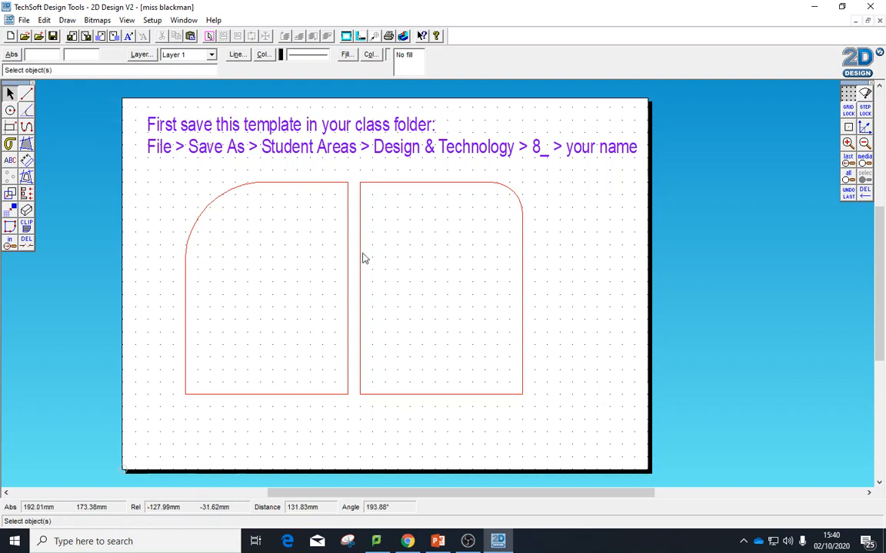
Switch to Chrome and browse the Peter Pan image results for design ideas
left_click(408, 541)
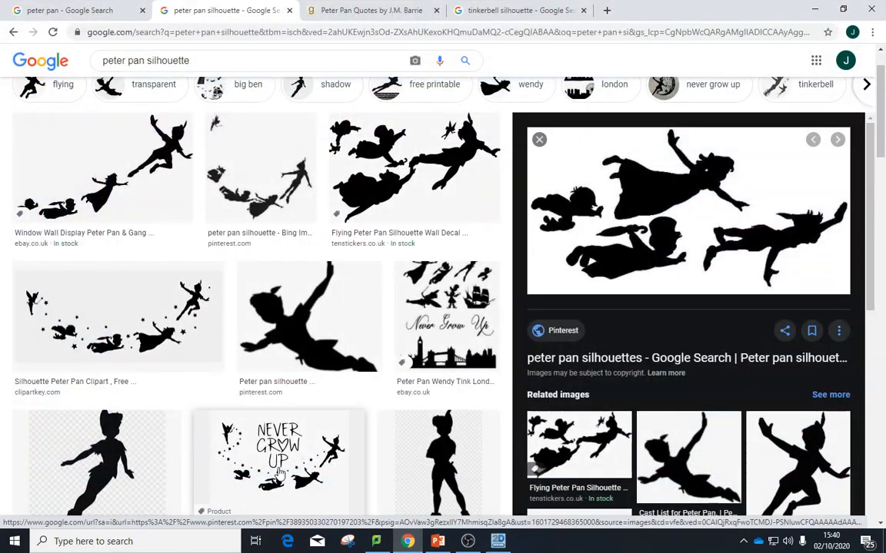
left_click(71, 10)
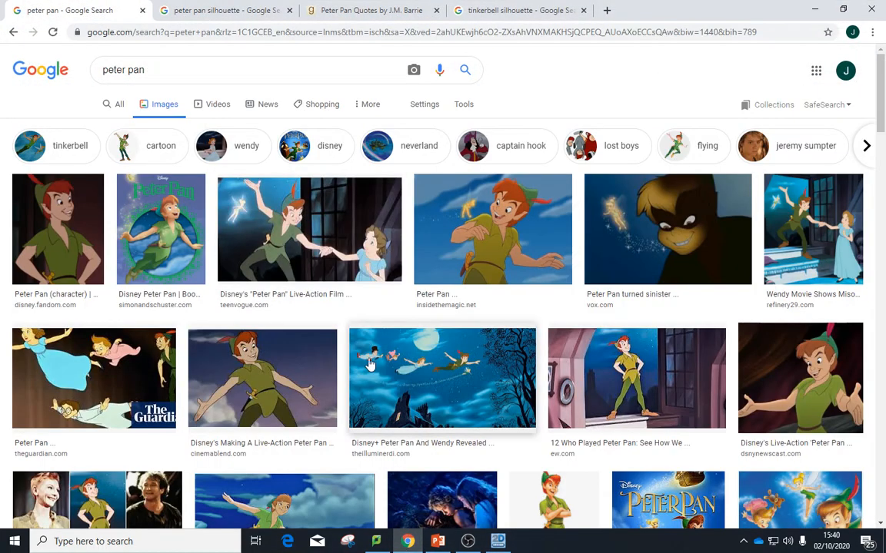
scroll(481, 376, "down", 4)
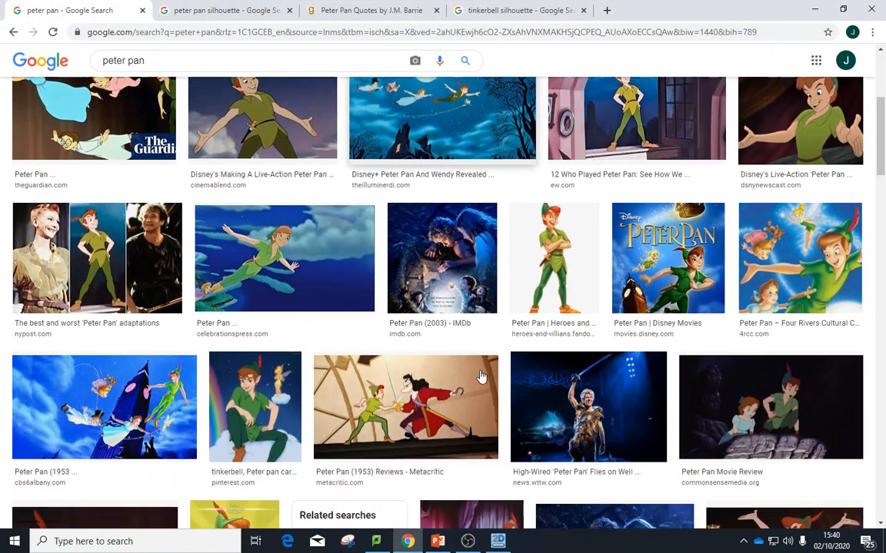
scroll(481, 376, "down", 15)
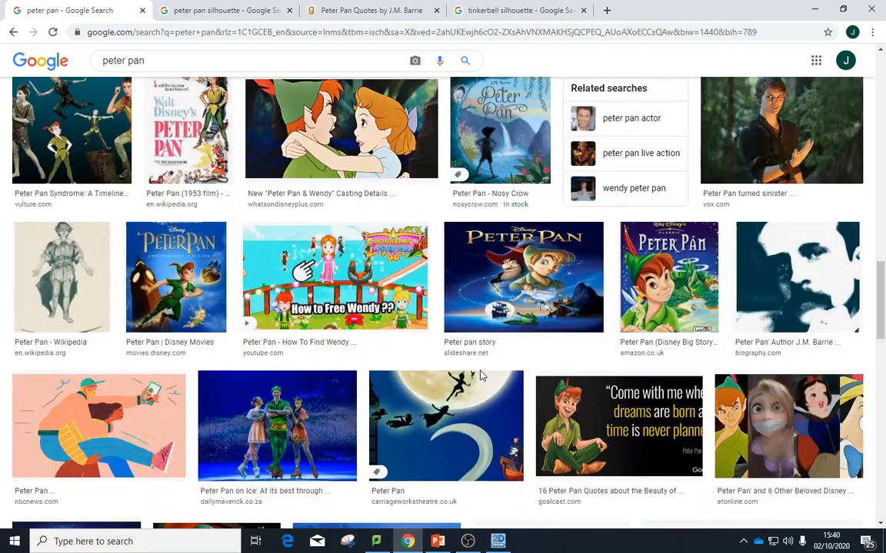
scroll(481, 377, "down", 6)
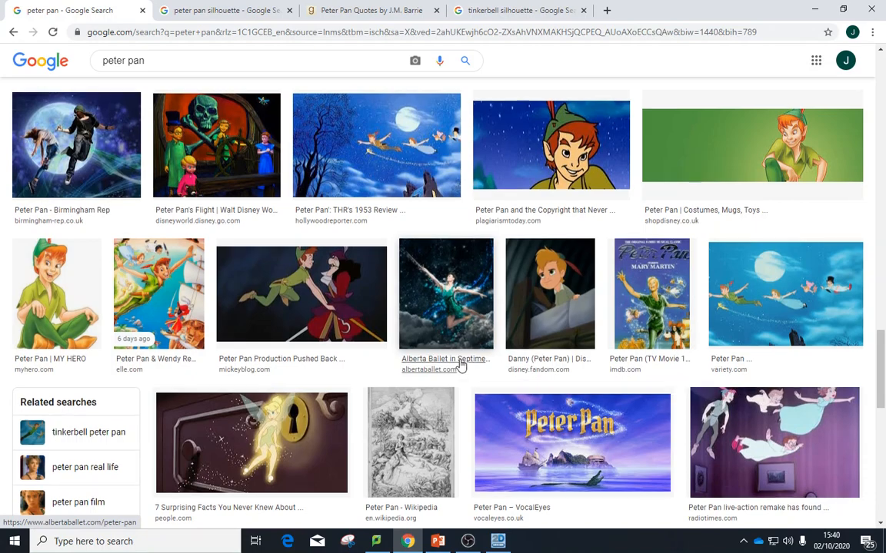
scroll(461, 361, "up", 3)
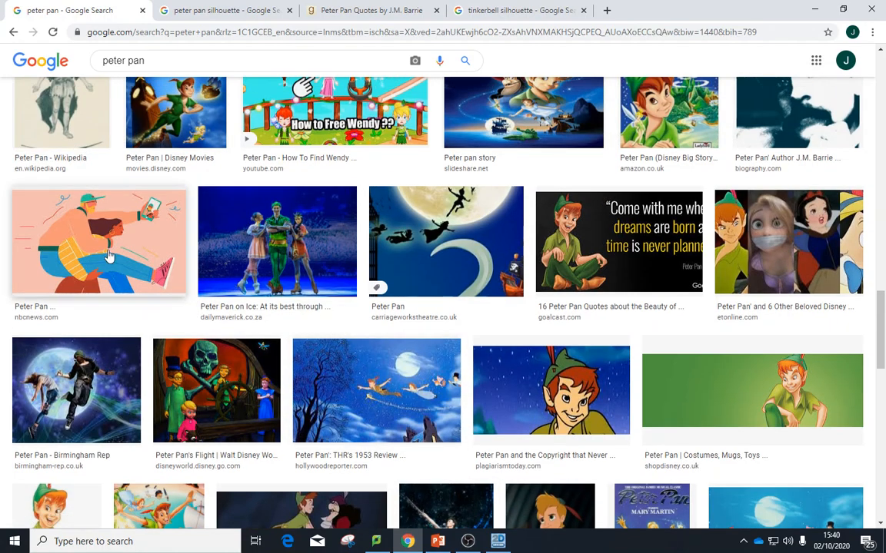
scroll(122, 268, "up", 5)
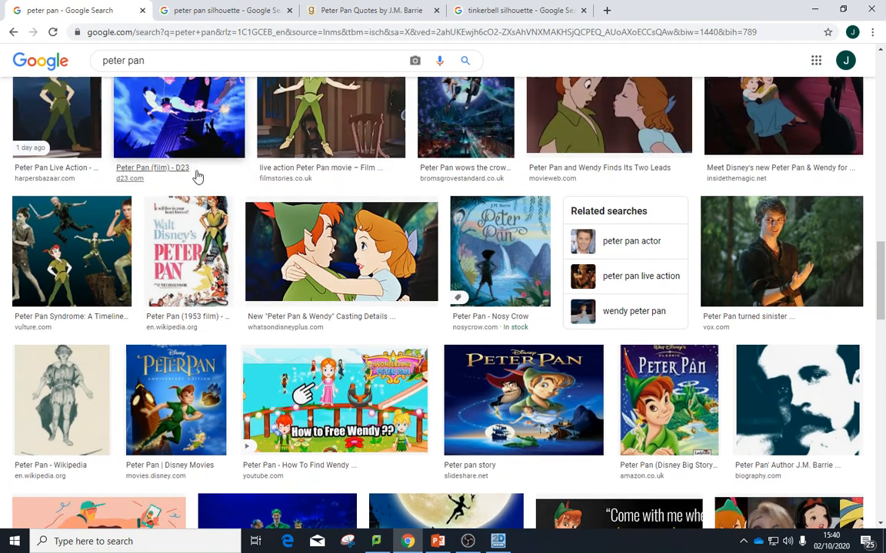
From the Peter Pan silhouette results, copy the enlarged Window Wall Display Peter Pan & Gang flying silhouette image
left_click(178, 12)
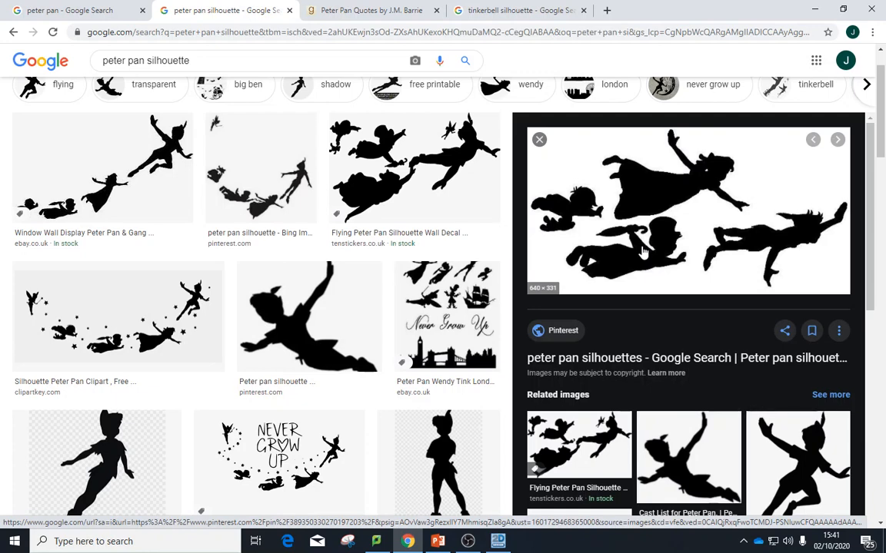
left_click(115, 482)
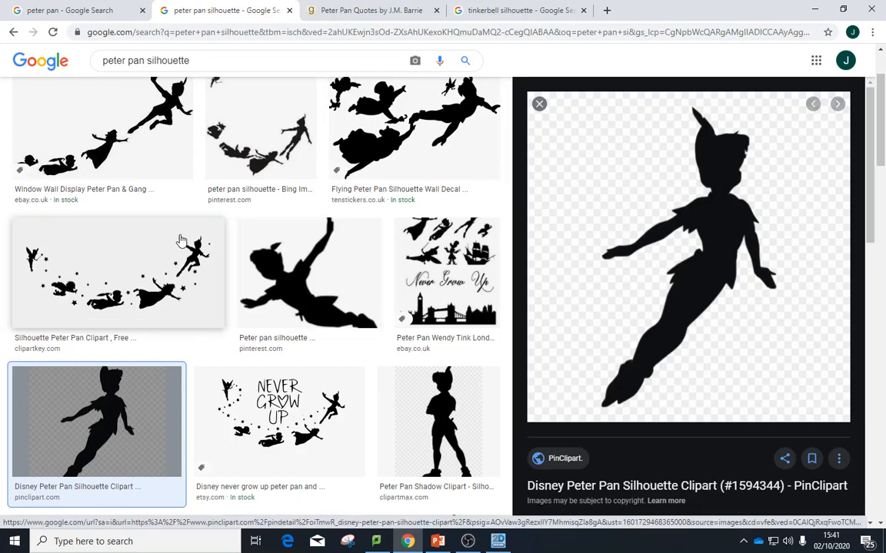
left_click(131, 157)
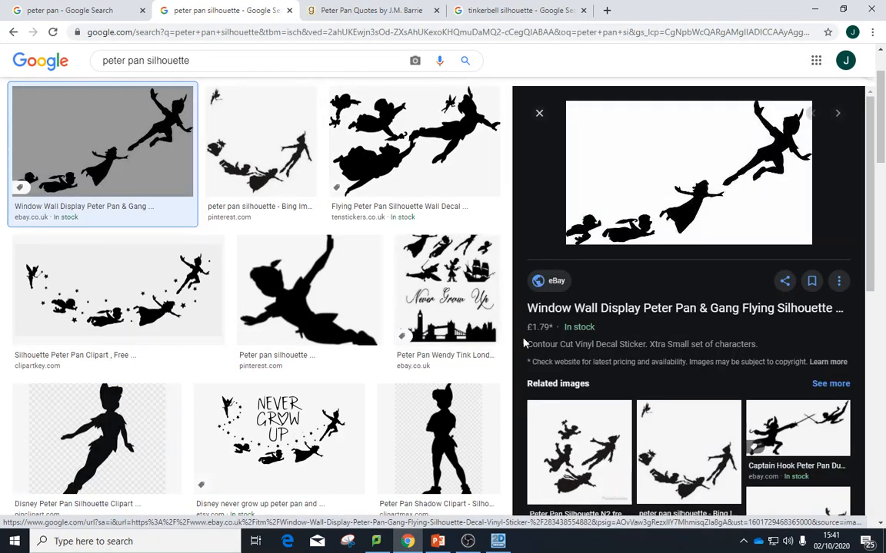
right_click(666, 162)
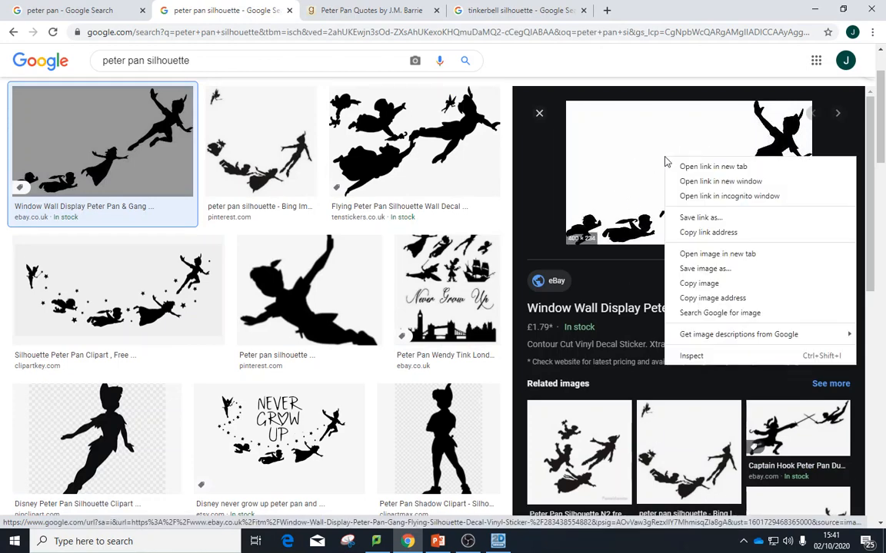
left_click(706, 283)
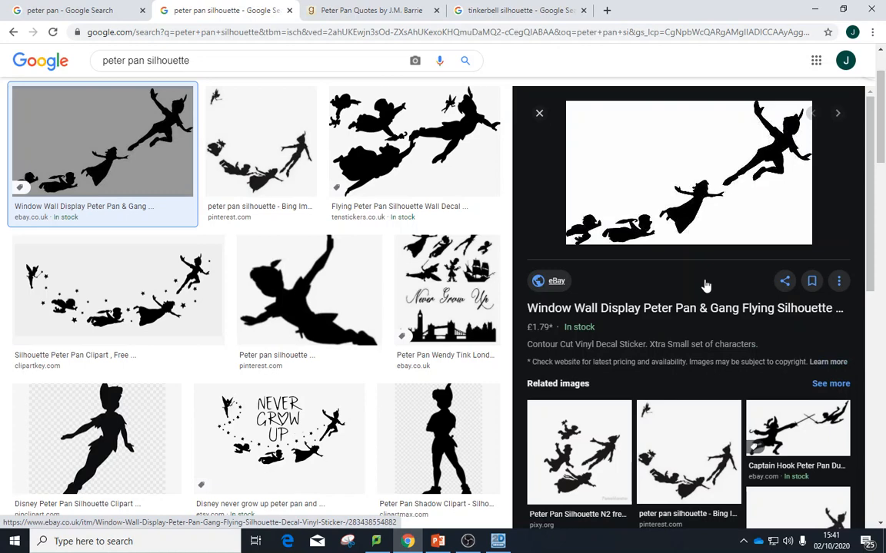
Switch to 2D Design, paste the copied silhouette image and move it onto the lower part of the left bookend
left_click(498, 542)
right_click(585, 314)
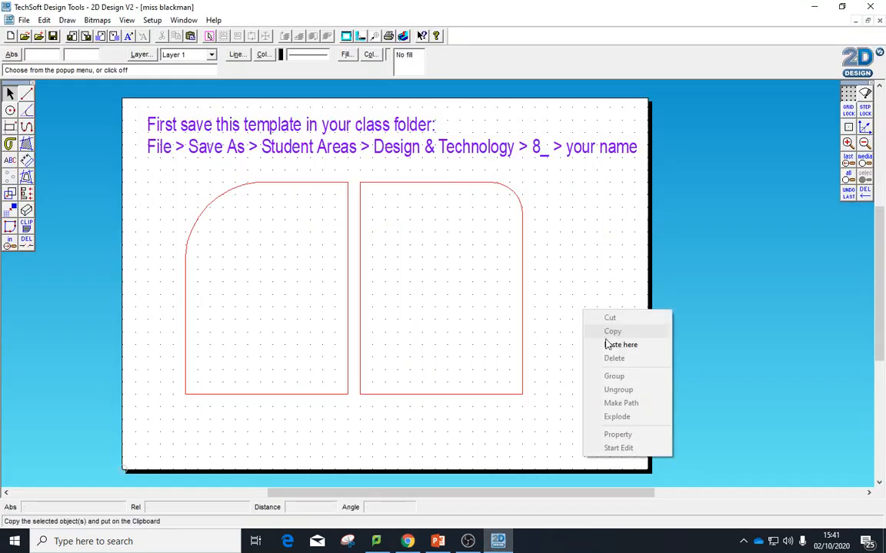
left_click(619, 344)
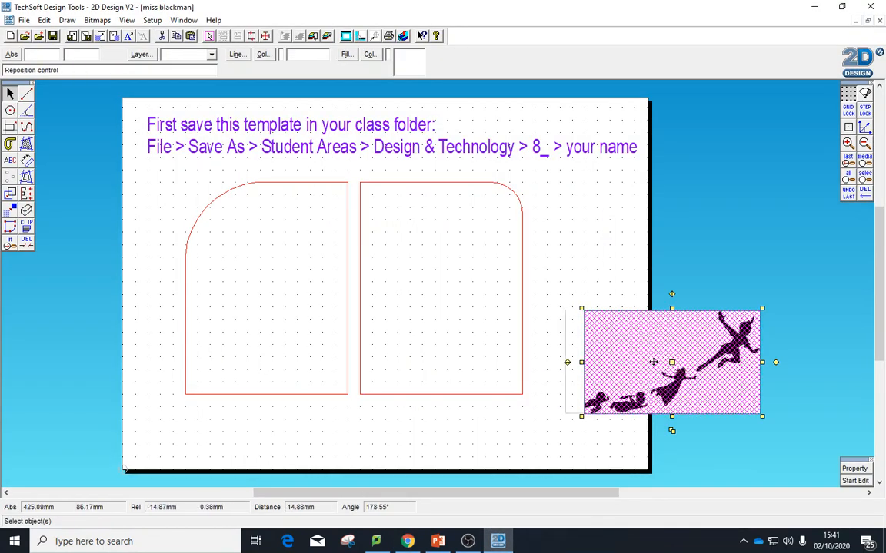
left_click_drag(653, 361, 282, 335)
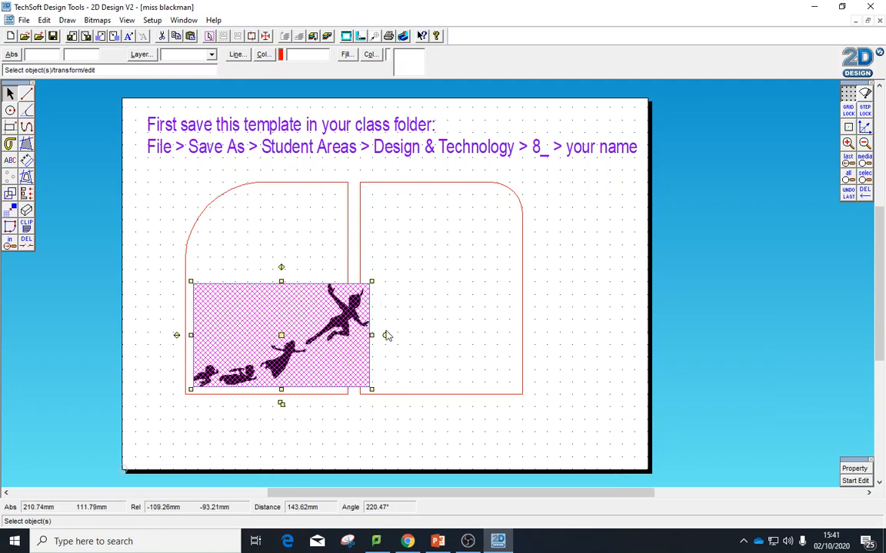
Rotate the silhouette image anticlockwise so the figures line up vertically, and move it up to fit them inside the left bookend
left_click_drag(386, 335, 345, 241)
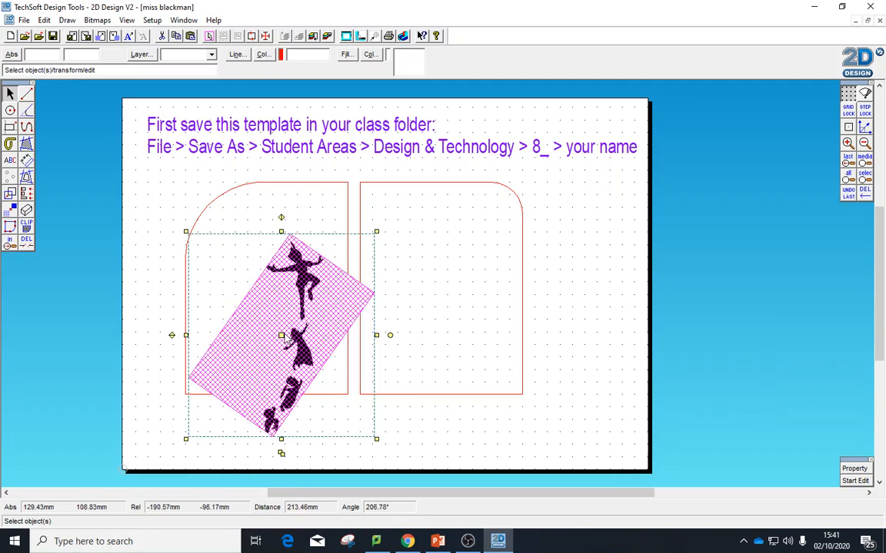
left_click_drag(281, 335, 268, 286)
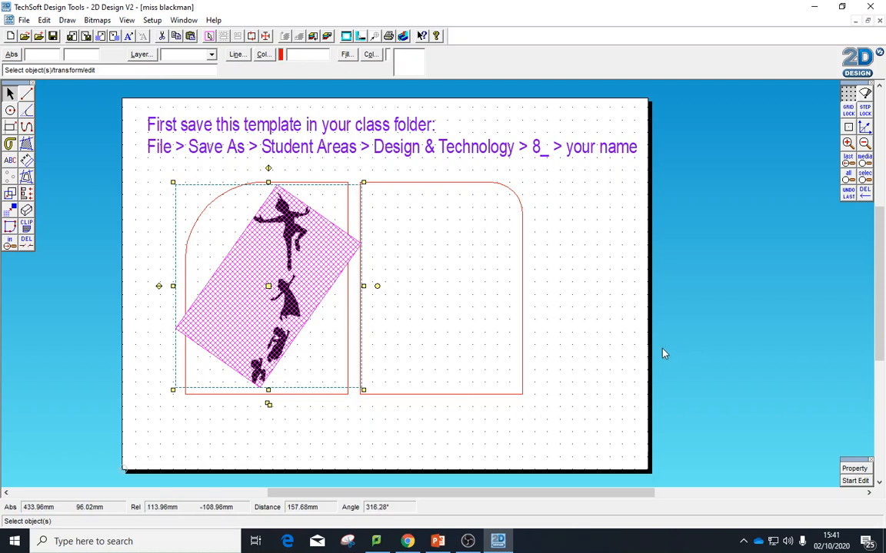
left_click(802, 428)
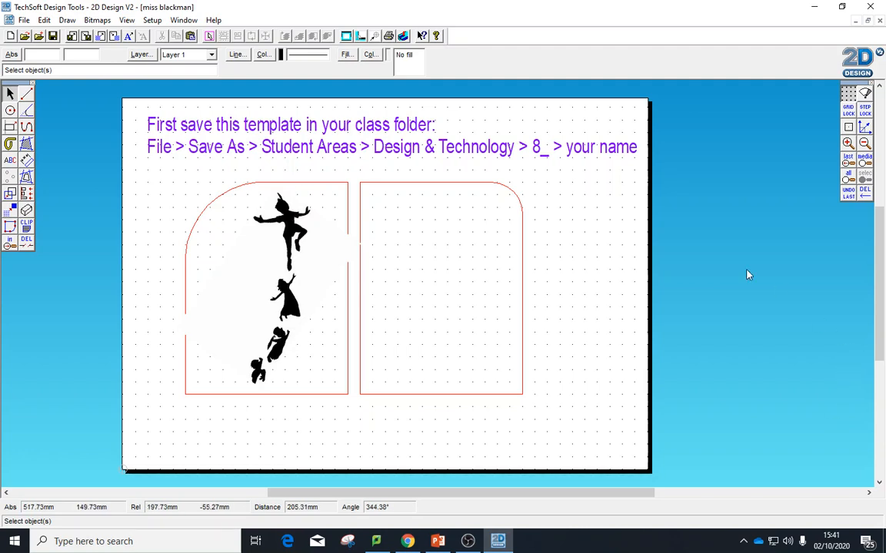
Vectorise the silhouette bitmap on the left bookend in monochrome with a transparent background
left_click(96, 20)
left_click(131, 247)
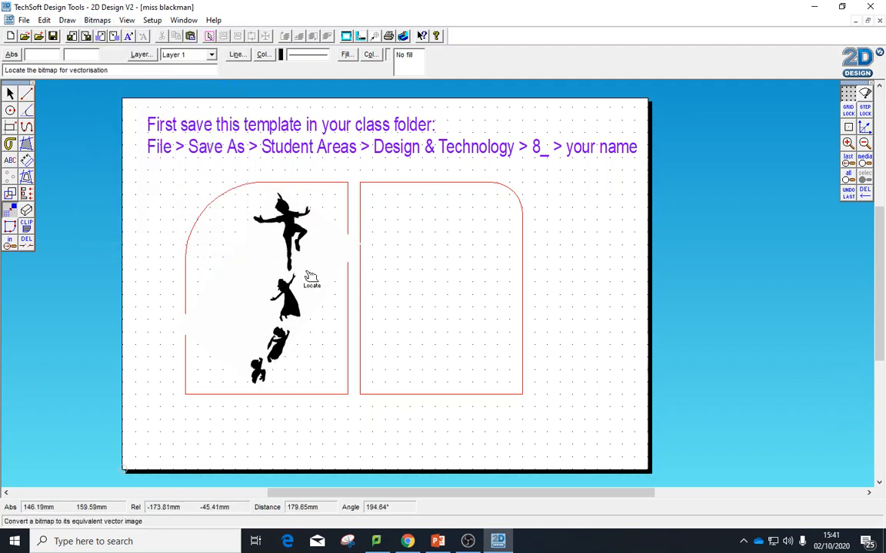
left_click(302, 263)
left_click(298, 263)
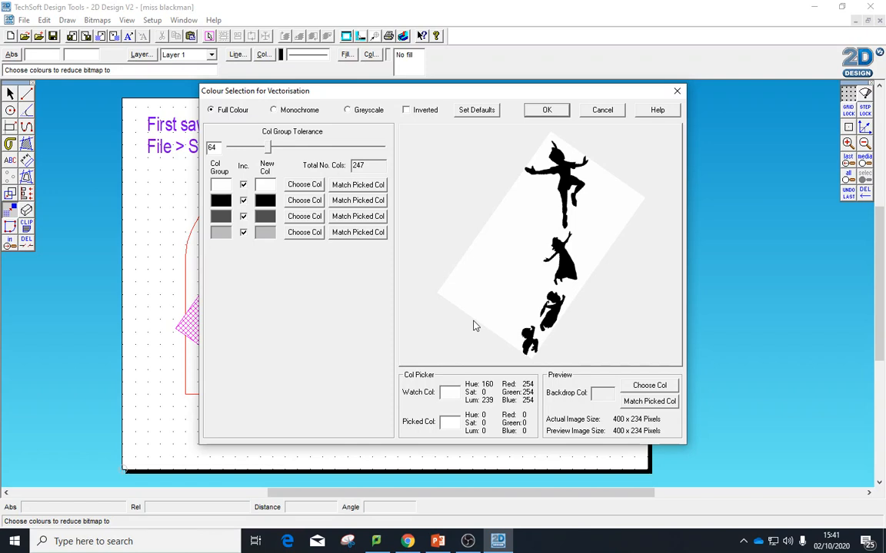
left_click(277, 110)
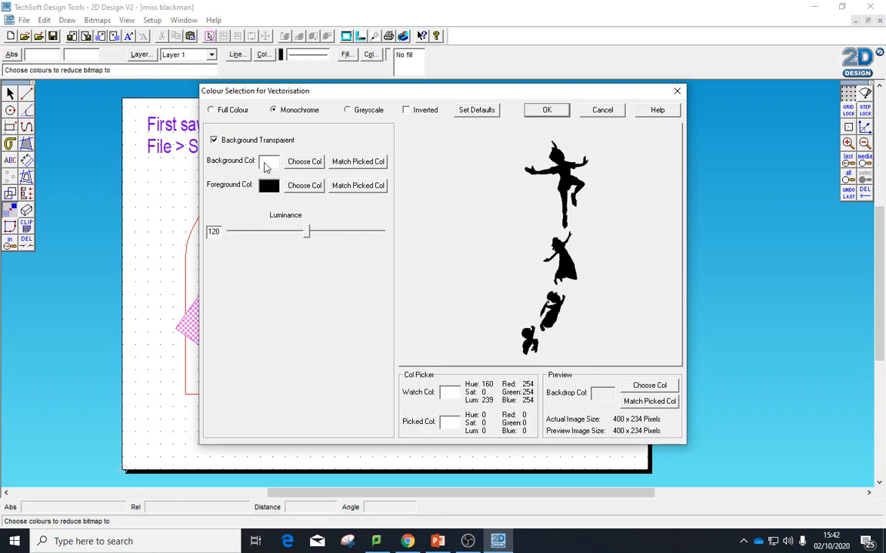
left_click(546, 110)
left_click(374, 388)
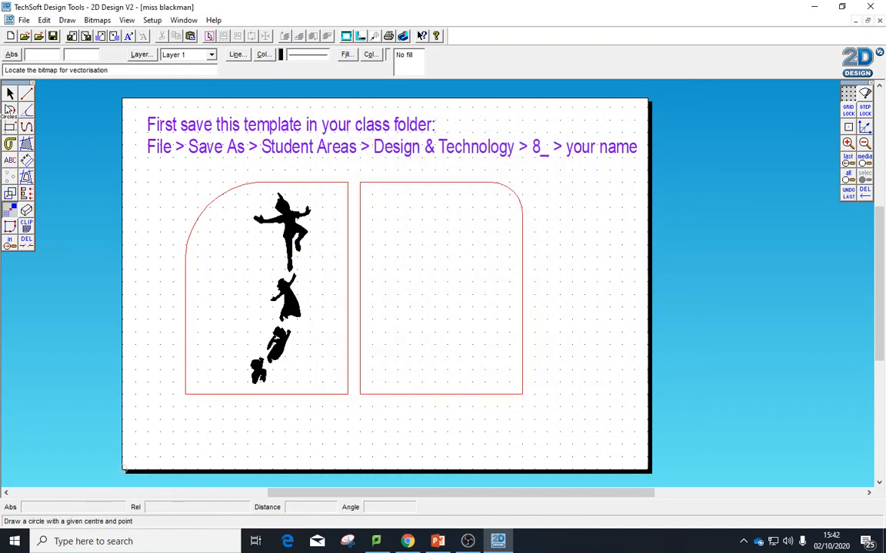
Rotate the vectorised silhouette clockwise so the figures climb diagonally, and resize it to fit across the left bookend
left_click(10, 93)
left_click(283, 231)
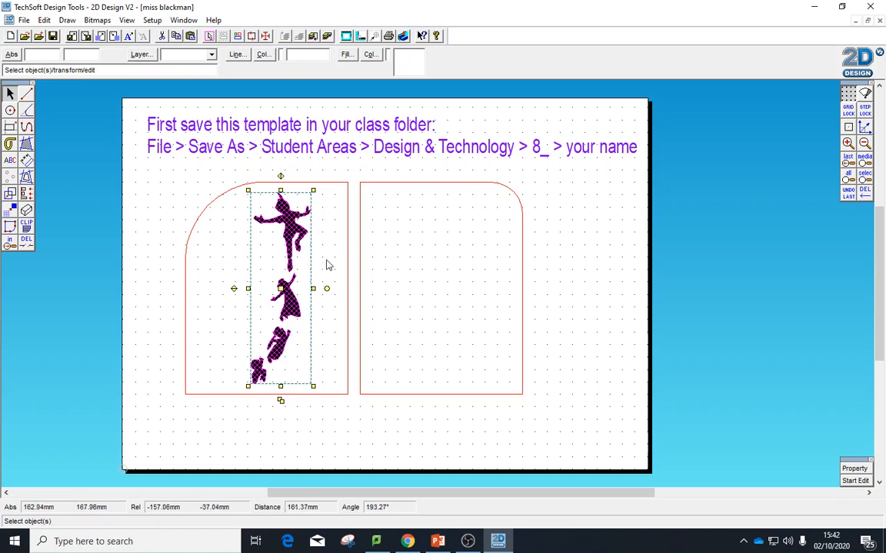
left_click_drag(328, 290, 328, 326)
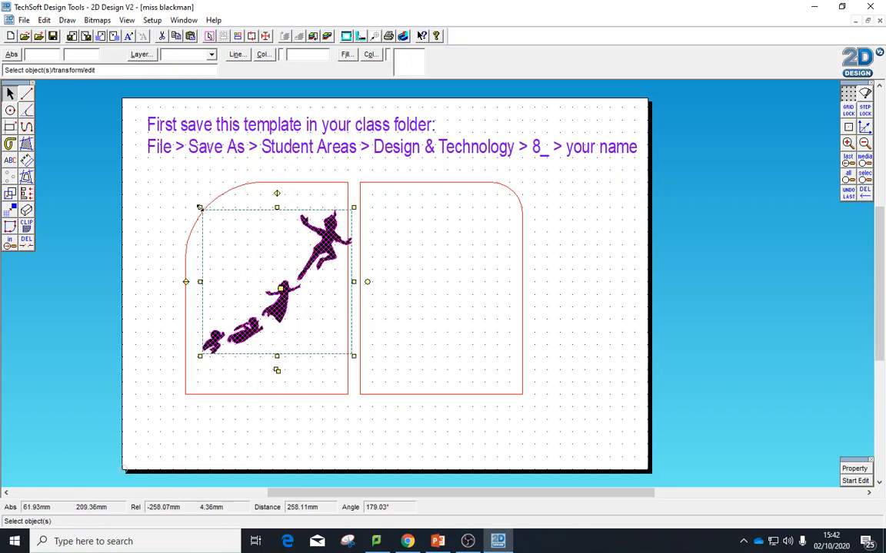
left_click_drag(199, 207, 175, 184)
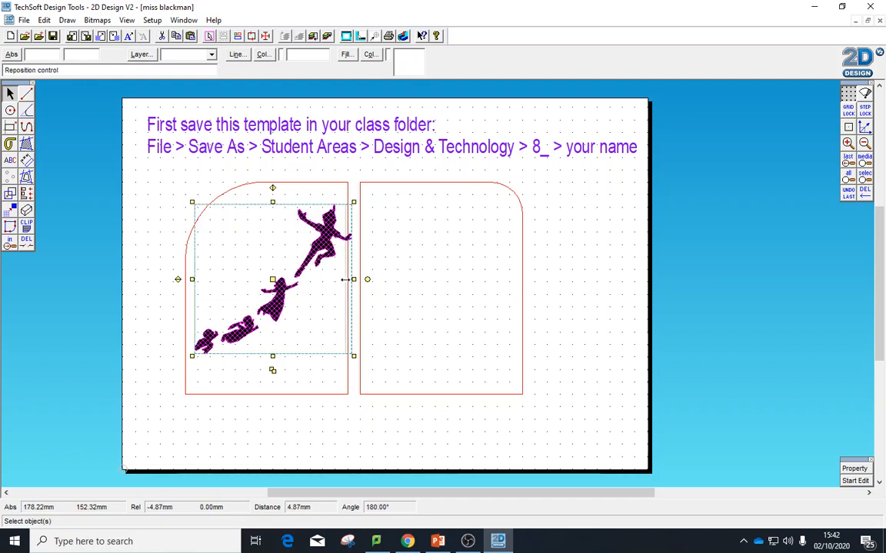
left_click(542, 327)
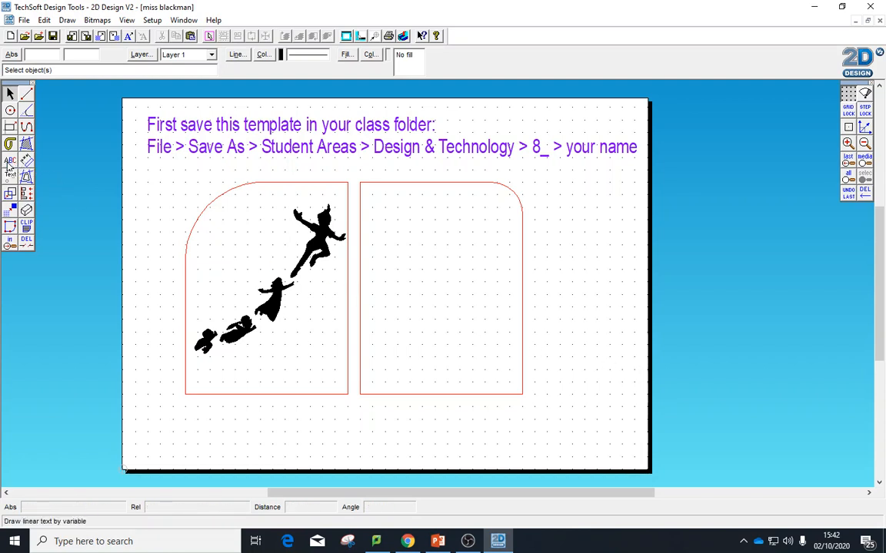
Start a linear text near the upper-left corner of the right bookend, with the wording "Never grow up"
left_click(9, 161)
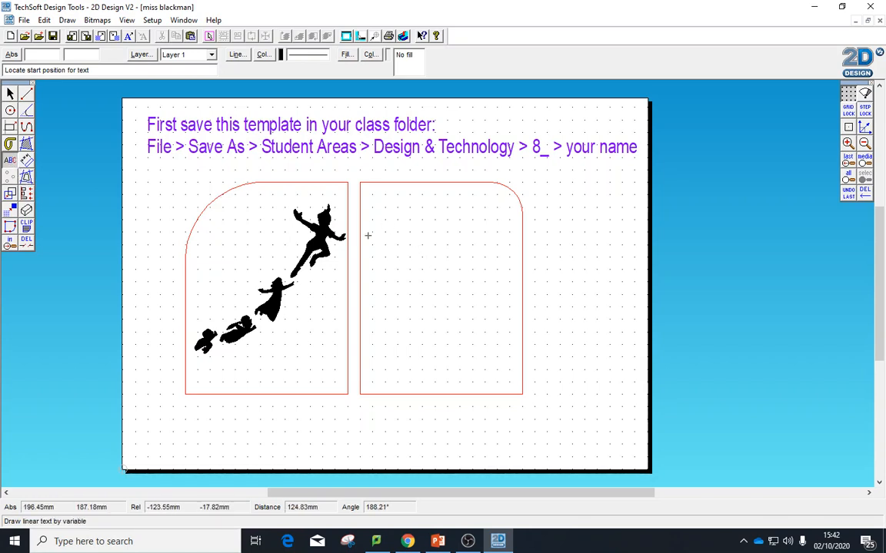
left_click(374, 213)
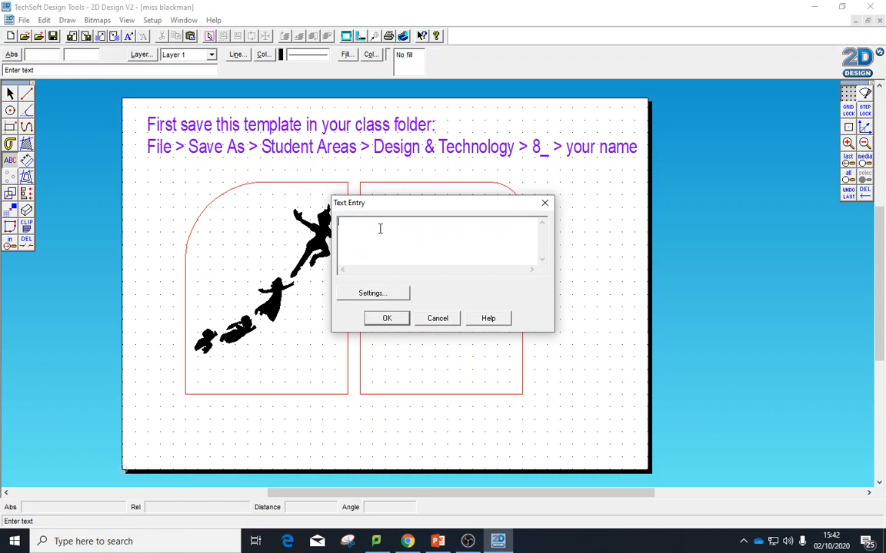
type("Never grow up")
In the text's settings, preview several outline fonts and choose High Tower Text
left_click(371, 293)
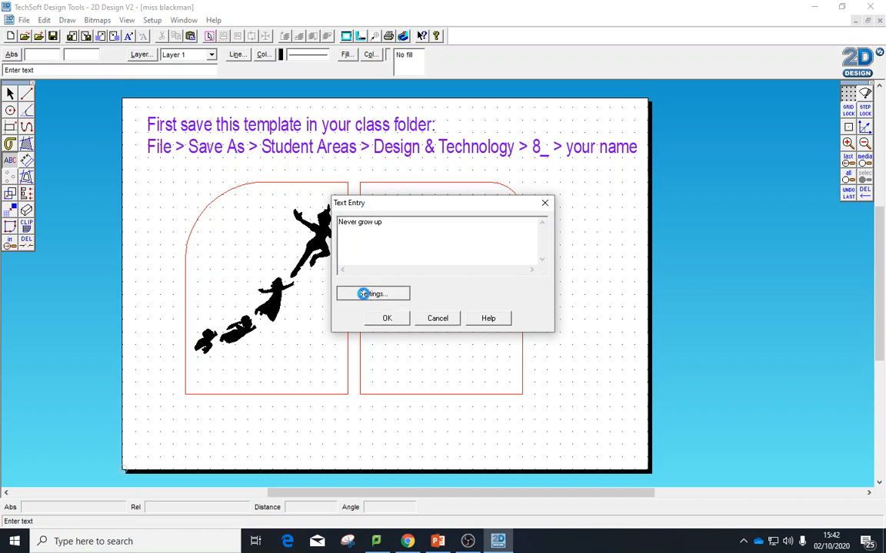
scroll(311, 246, "down", 7)
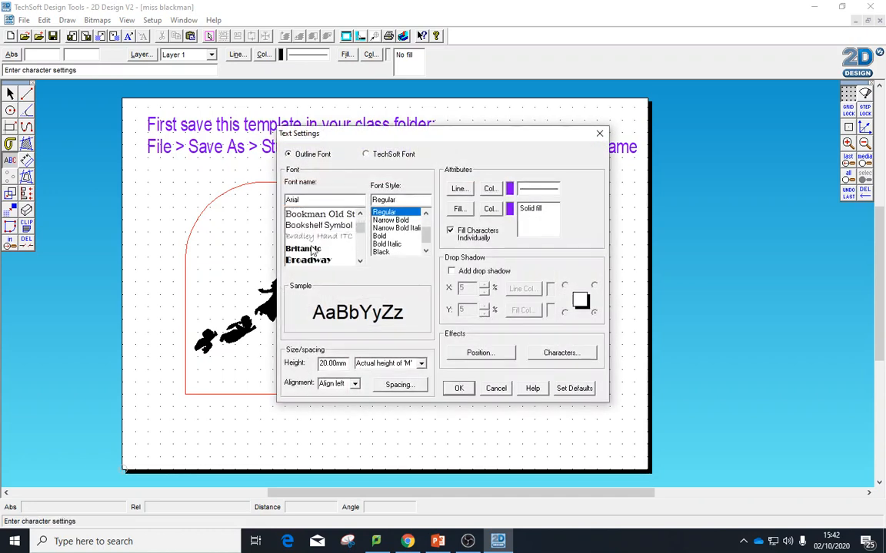
left_click(307, 236)
left_click(306, 259)
scroll(306, 256, "down", 3)
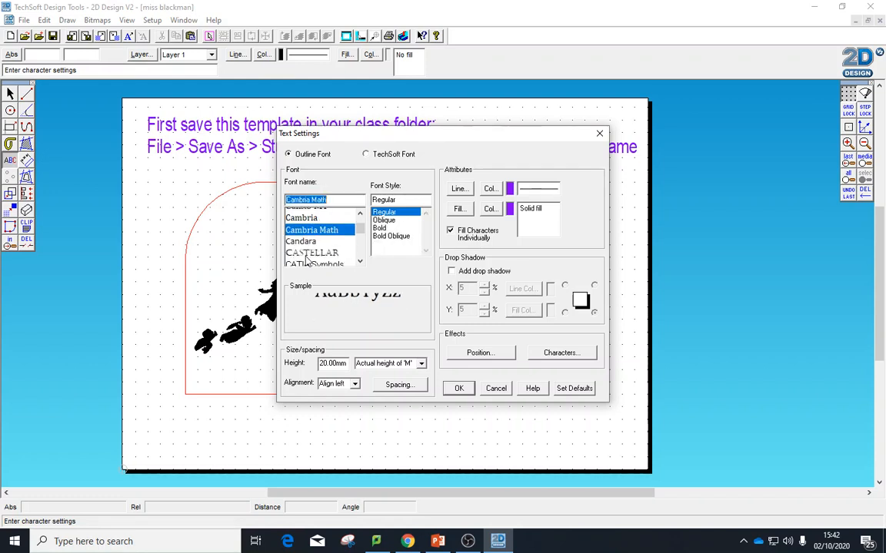
left_click(308, 258)
scroll(309, 243, "down", 2)
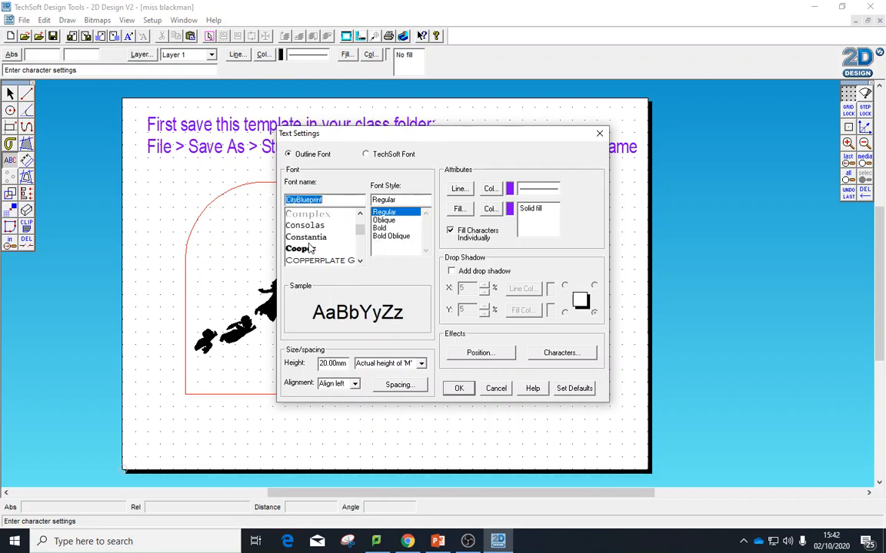
left_click(309, 247)
scroll(306, 258, "down", 2)
left_click(304, 249)
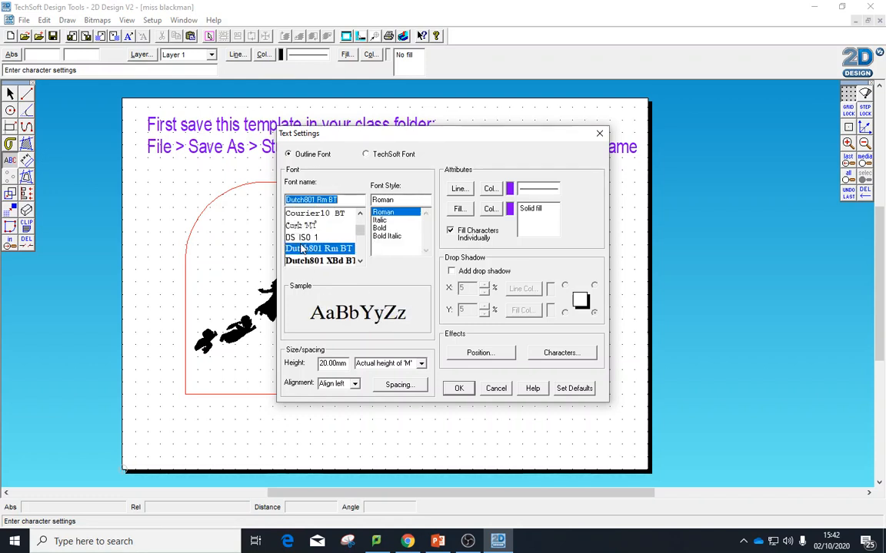
left_click(300, 225)
scroll(301, 230, "down", 2)
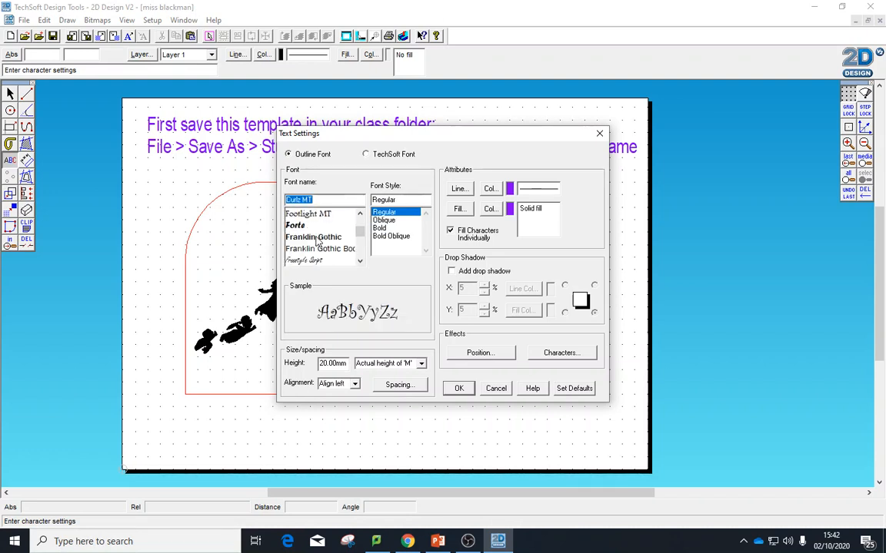
left_click(309, 261)
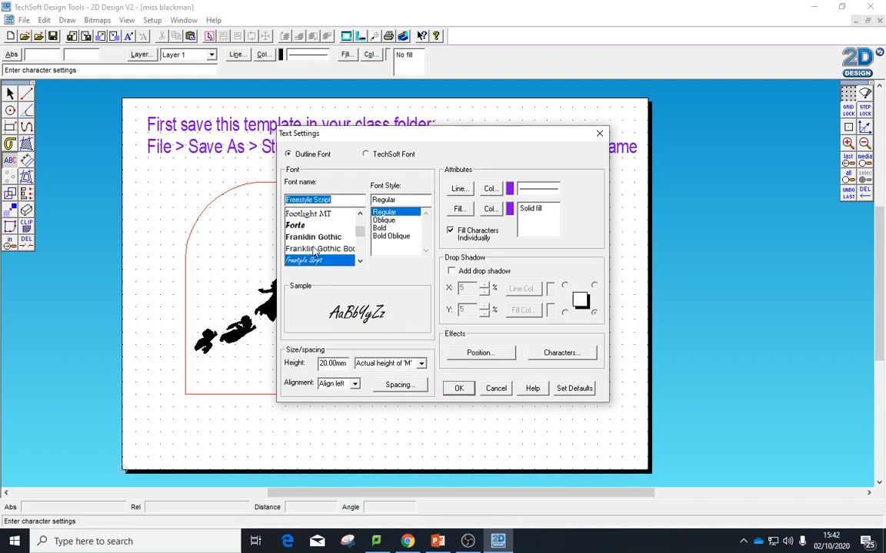
scroll(317, 253, "down", 3)
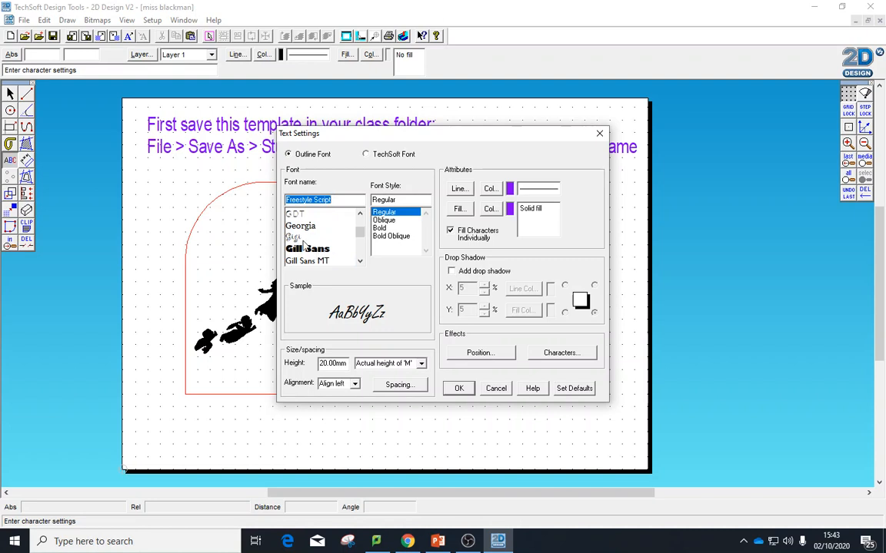
left_click(310, 262)
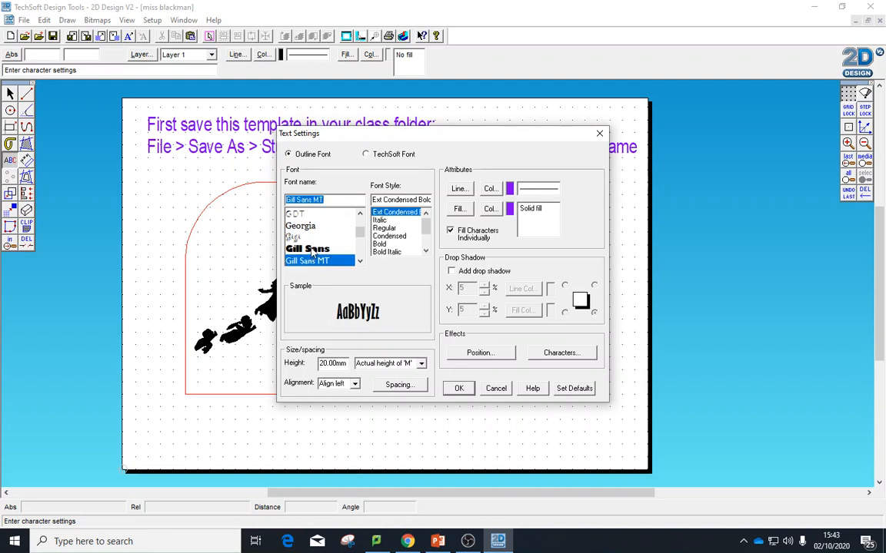
scroll(313, 254, "down", 2)
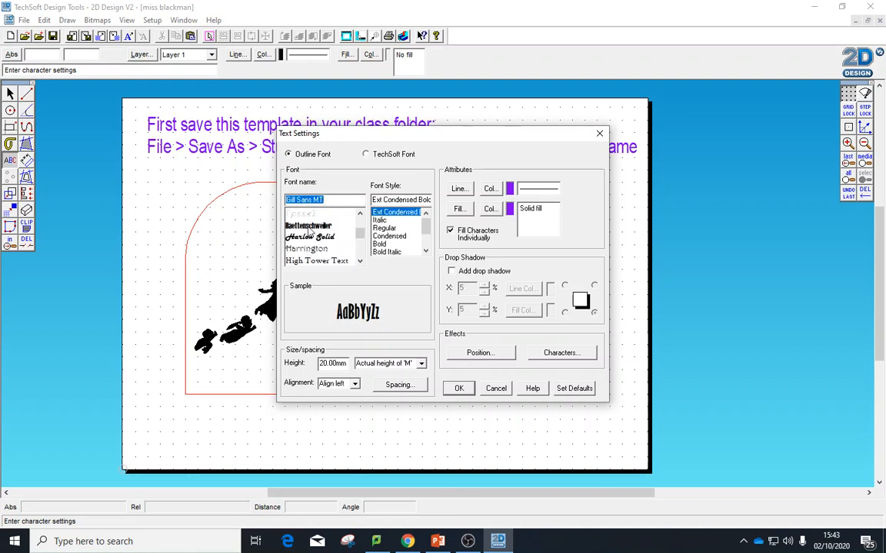
left_click(315, 260)
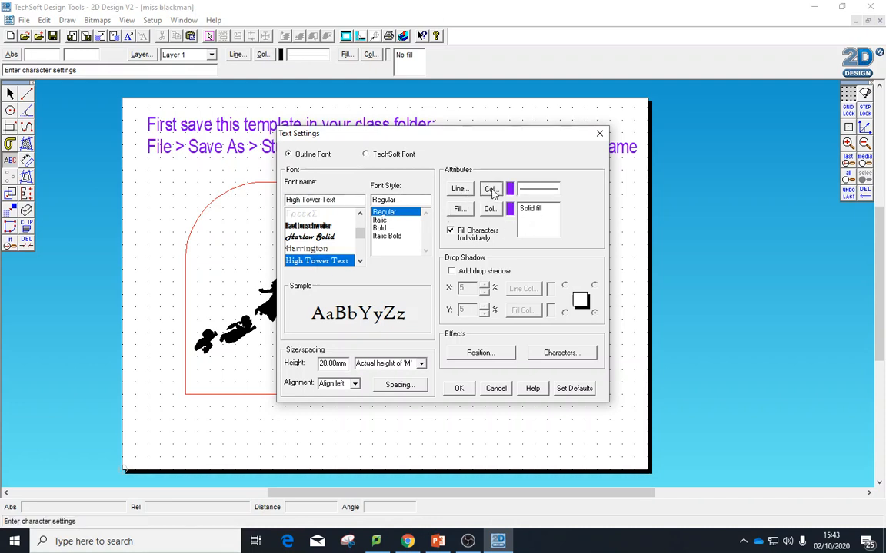
Set both the line colour and the fill colour of the text to black
left_click(491, 189)
left_click(398, 352)
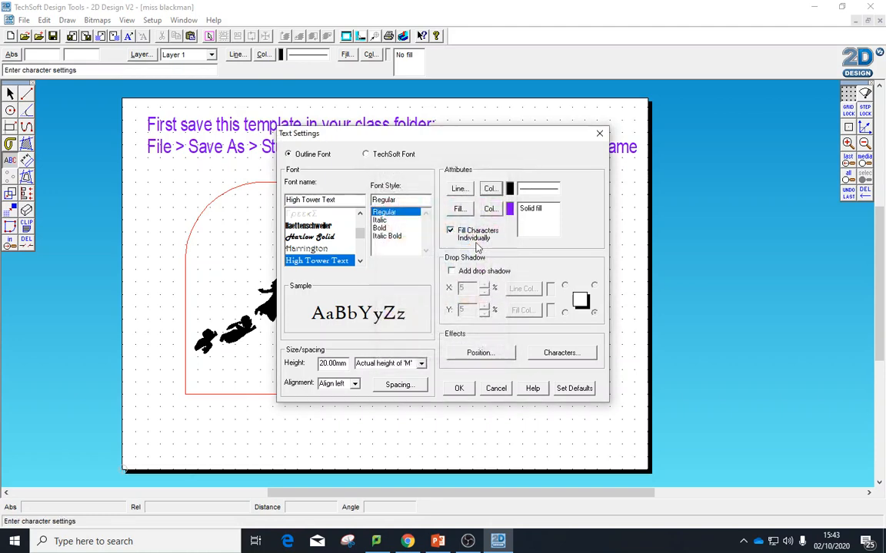
left_click(490, 208)
left_click(386, 303)
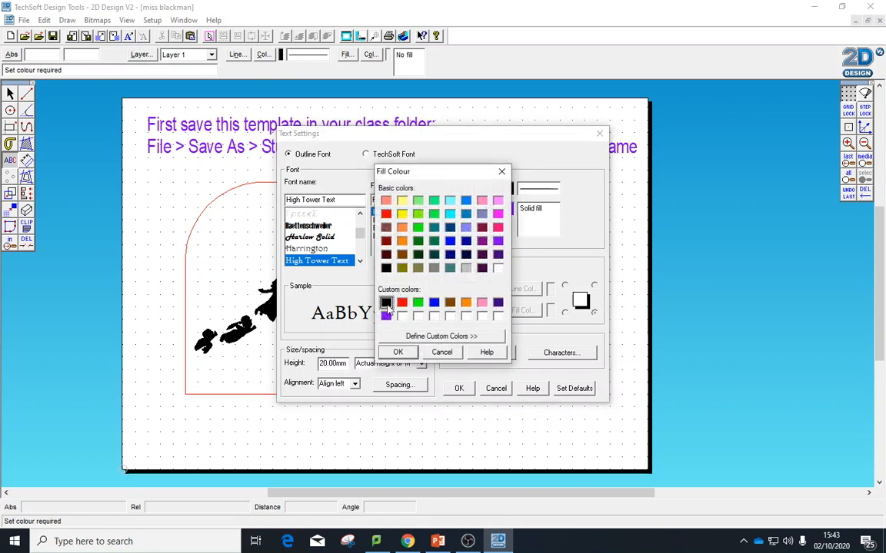
left_click(399, 352)
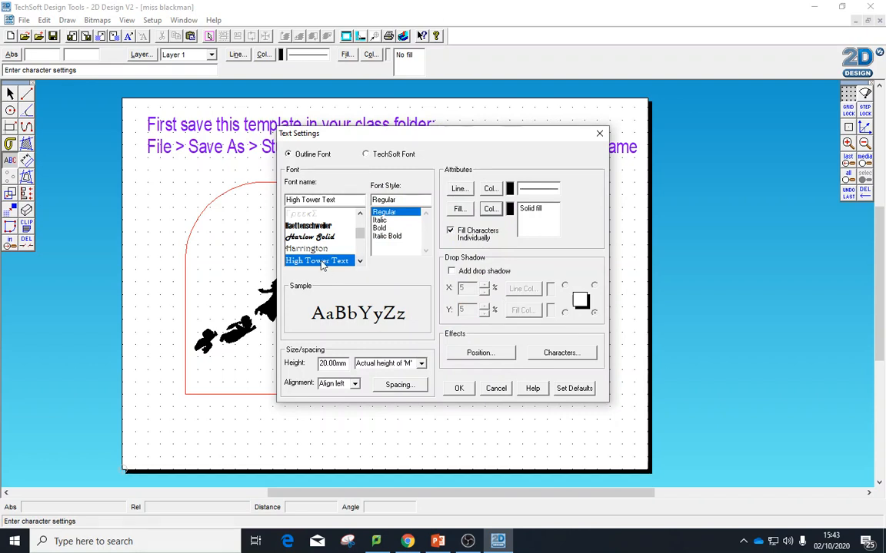
Set the font style to Bold and place the "Never grow up" text on the right bookend
left_click(380, 220)
left_click(380, 229)
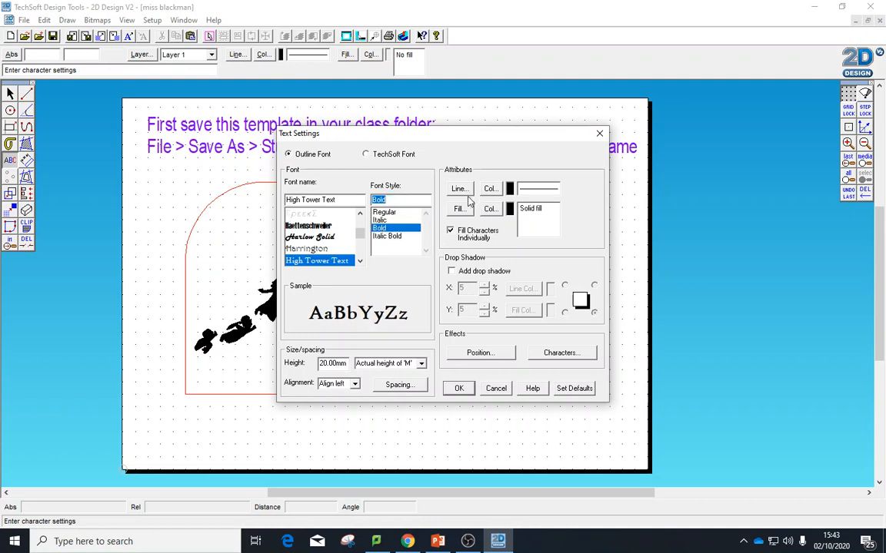
left_click(459, 389)
left_click(393, 318)
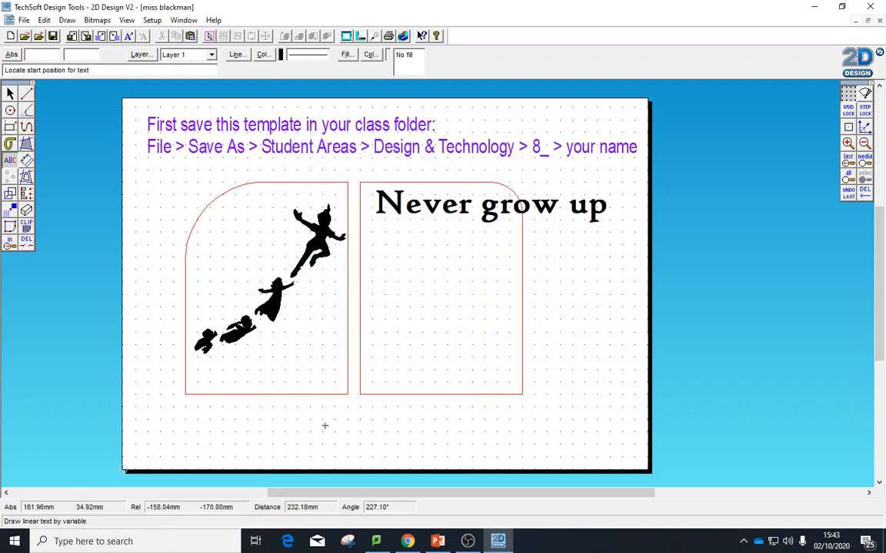